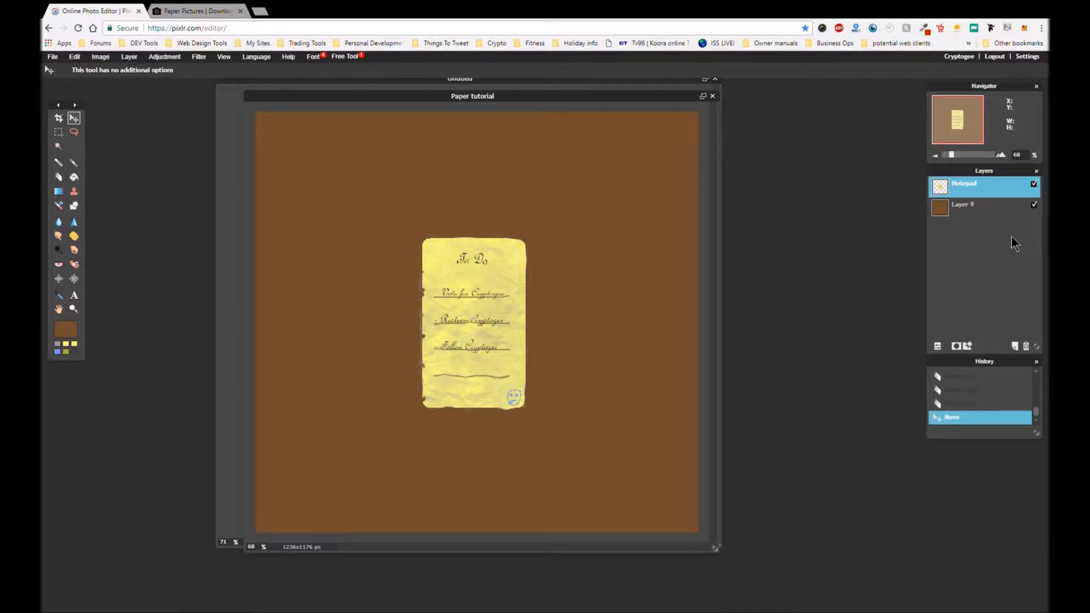
- Add a new layer, place it between Notepad and Layer 9, and name it "paper"
click(1014, 347)
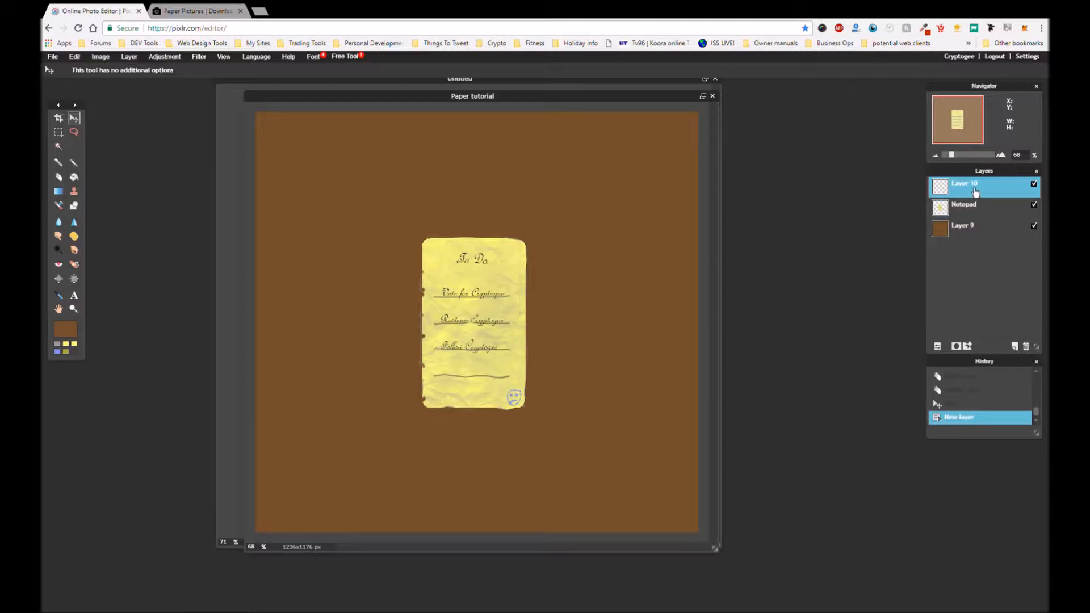
drag(975, 192, 979, 214)
double_click(975, 207)
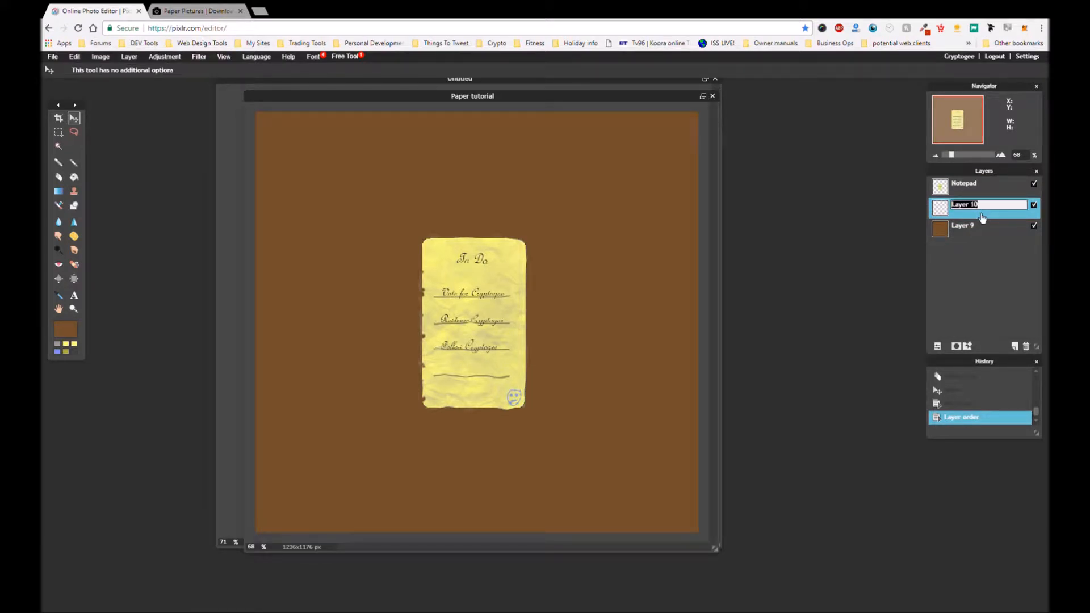
text(paper)
key(Return)
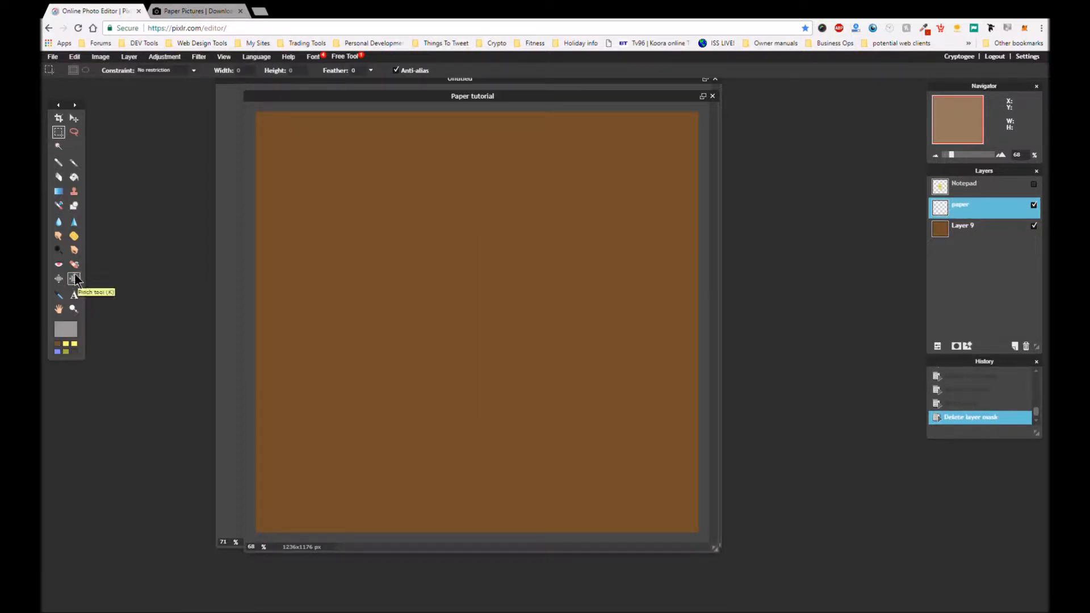
- Fill the whole paper layer with grey 999999 using the Paint bucket tool
click(74, 177)
click(404, 195)
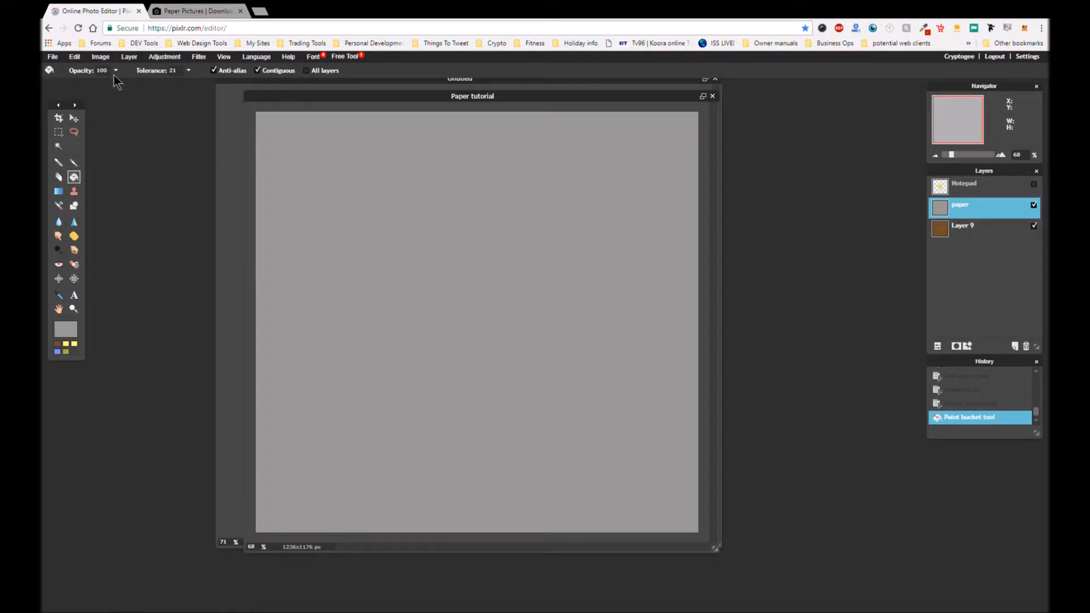
- Set up the Brush tool with the 505 crumple brush and the dark grey swatch as main colour
click(73, 164)
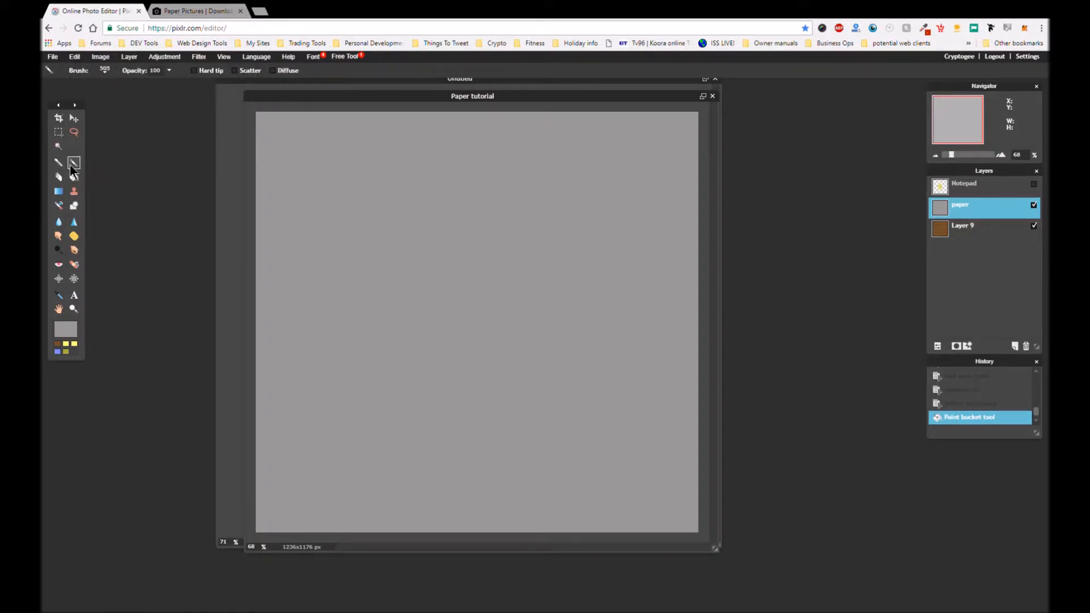
click(105, 71)
click(440, 231)
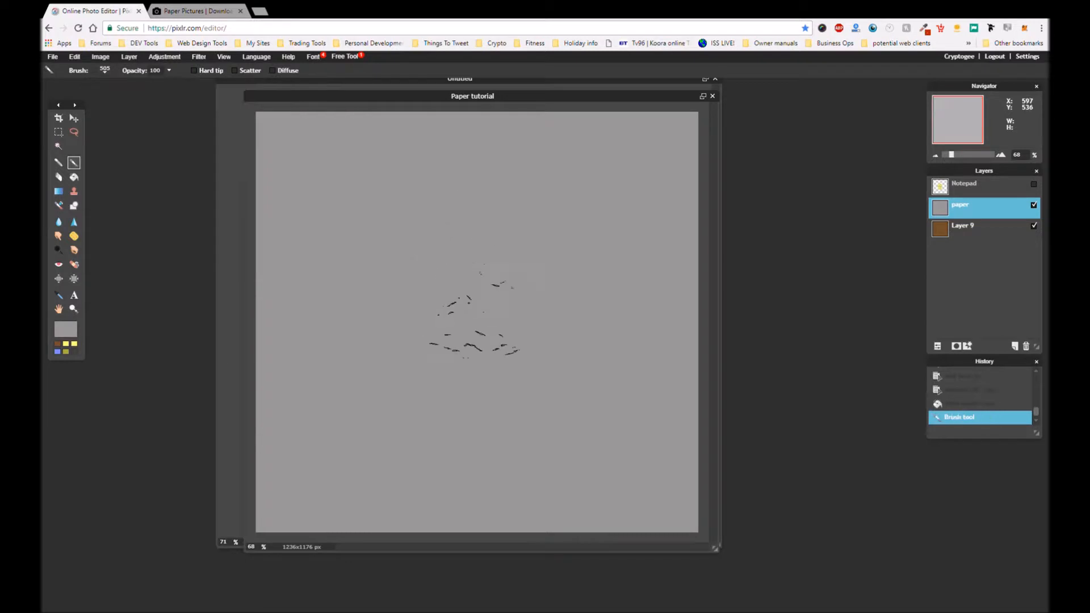
click(436, 323)
click(67, 328)
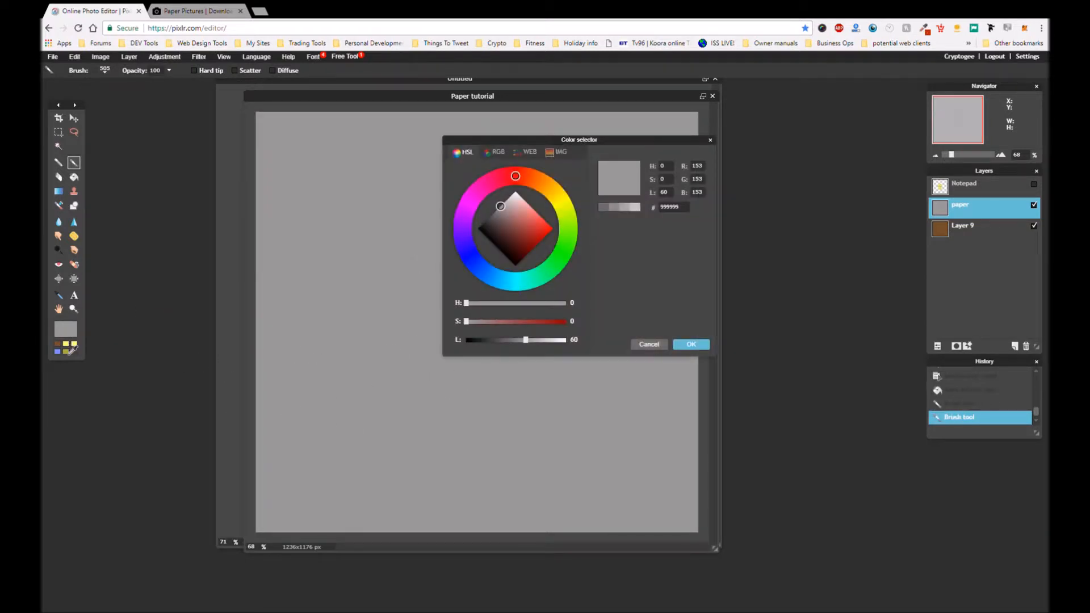
click(650, 344)
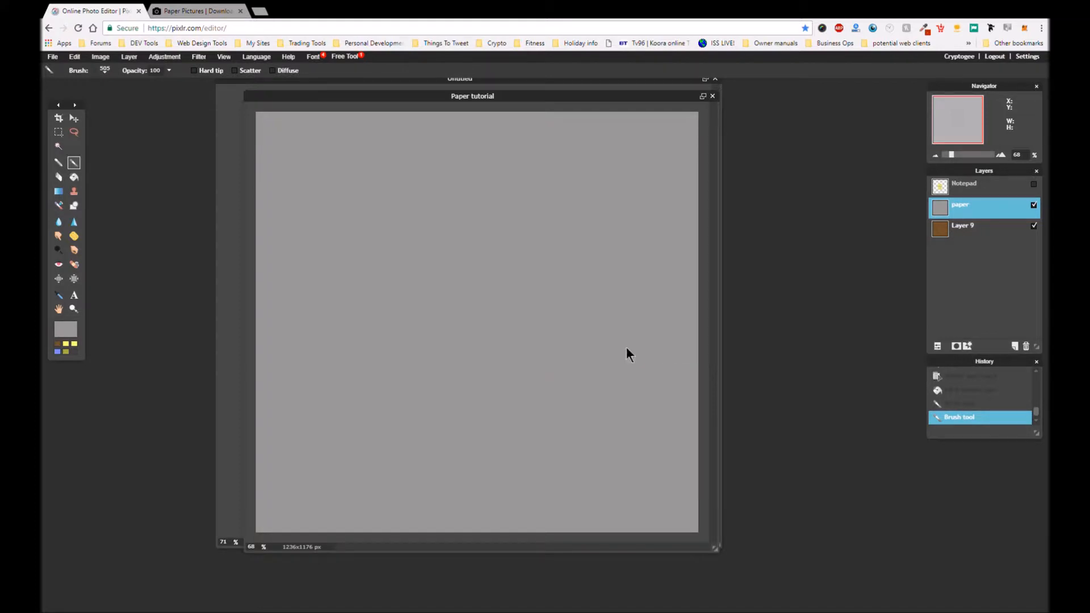
click(76, 350)
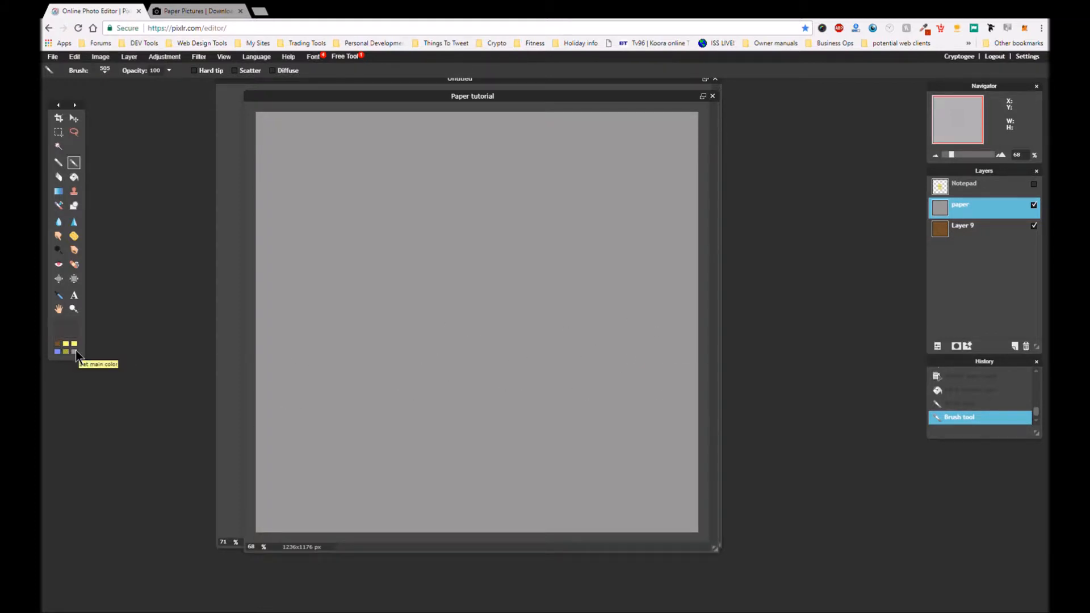
- Stamp dark crumple textures across the paper layer with the 505 brush, and add more with the 453 brush
mouse_move(349, 205)
mouse_down()
mouse_move(341, 211)
mouse_move(399, 217)
mouse_up()
click(490, 209)
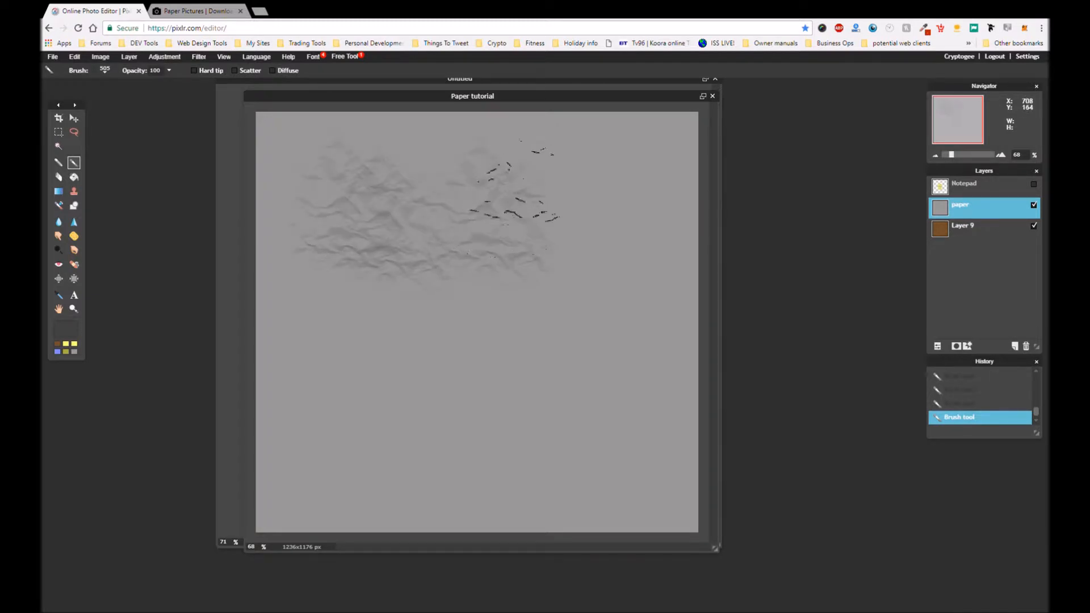
click(490, 290)
click(404, 409)
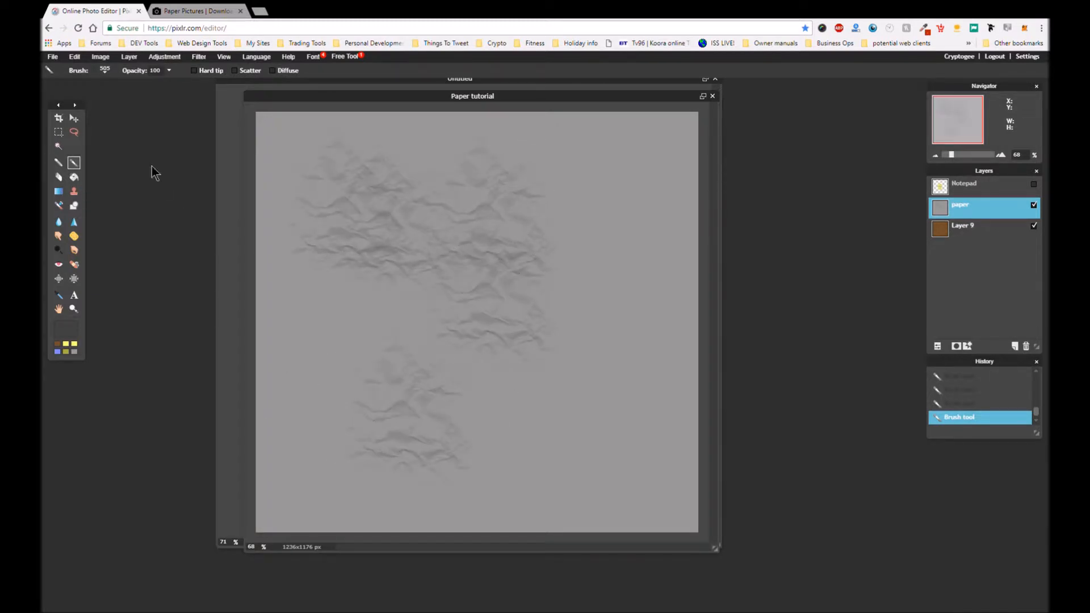
click(105, 69)
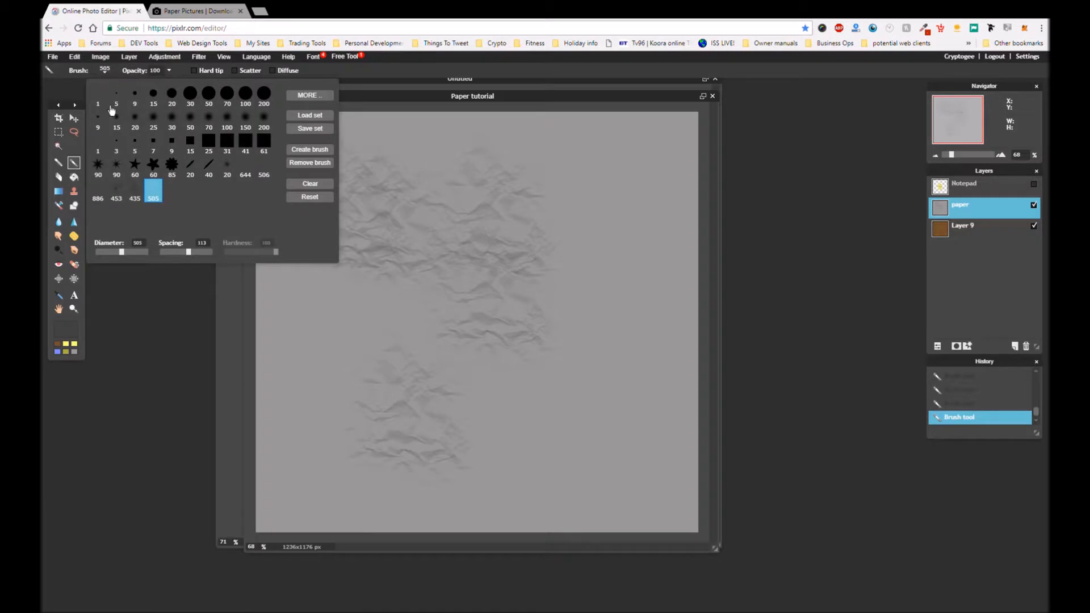
click(117, 193)
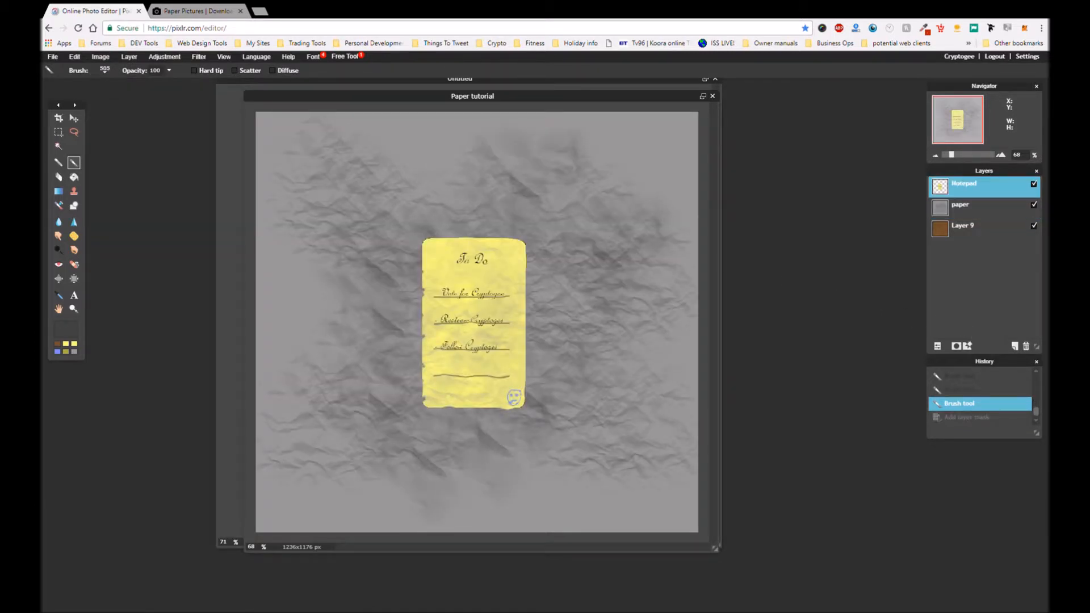
- Check the crumpled paper with the Notepad layer hidden, show the layer again, and set its opacity to about 48
click(1034, 185)
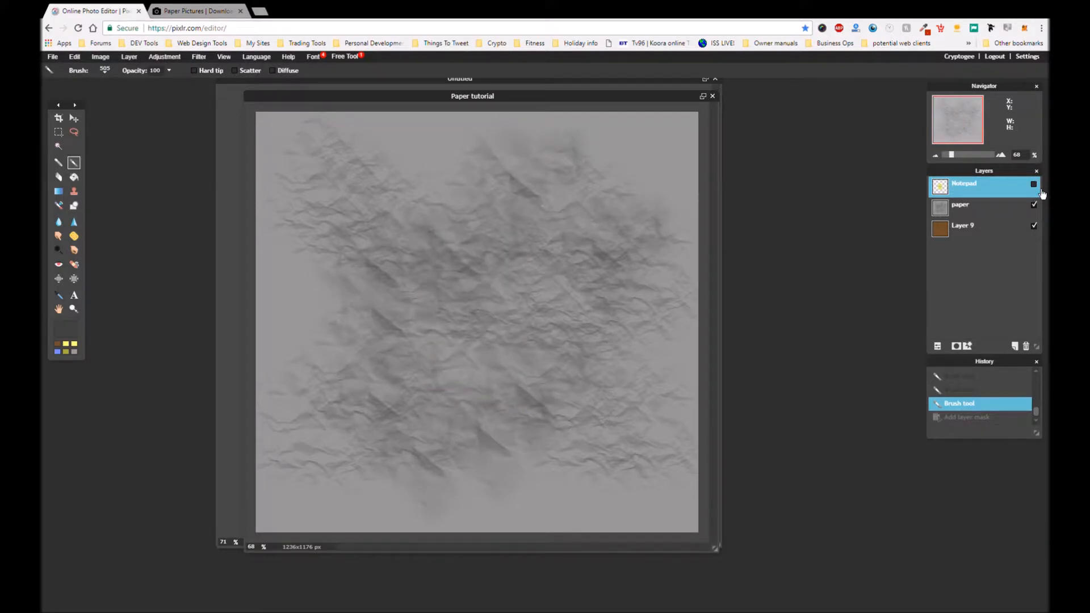
click(1034, 184)
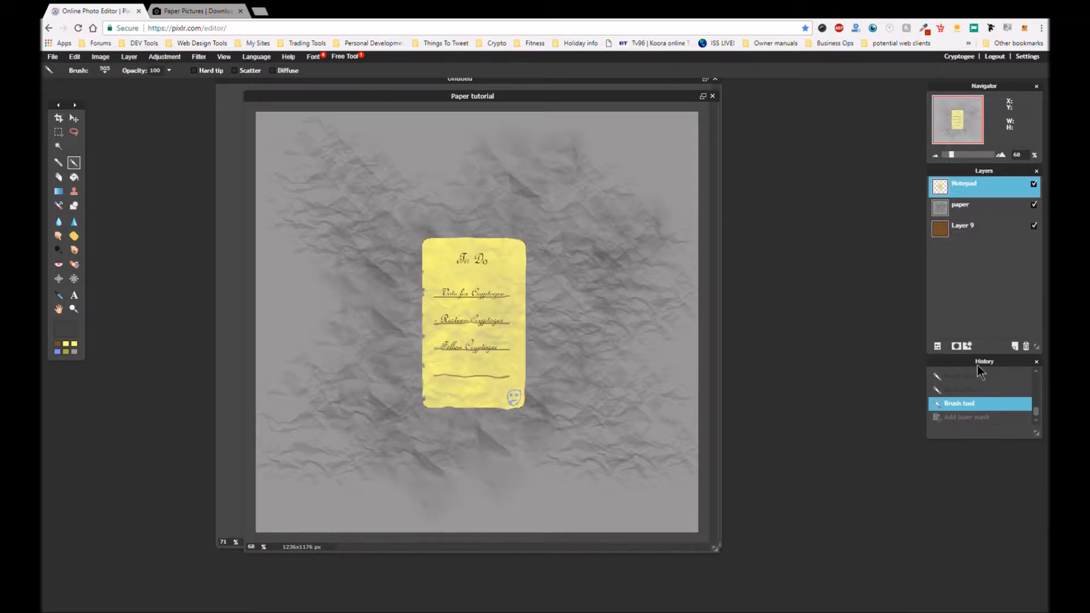
click(937, 348)
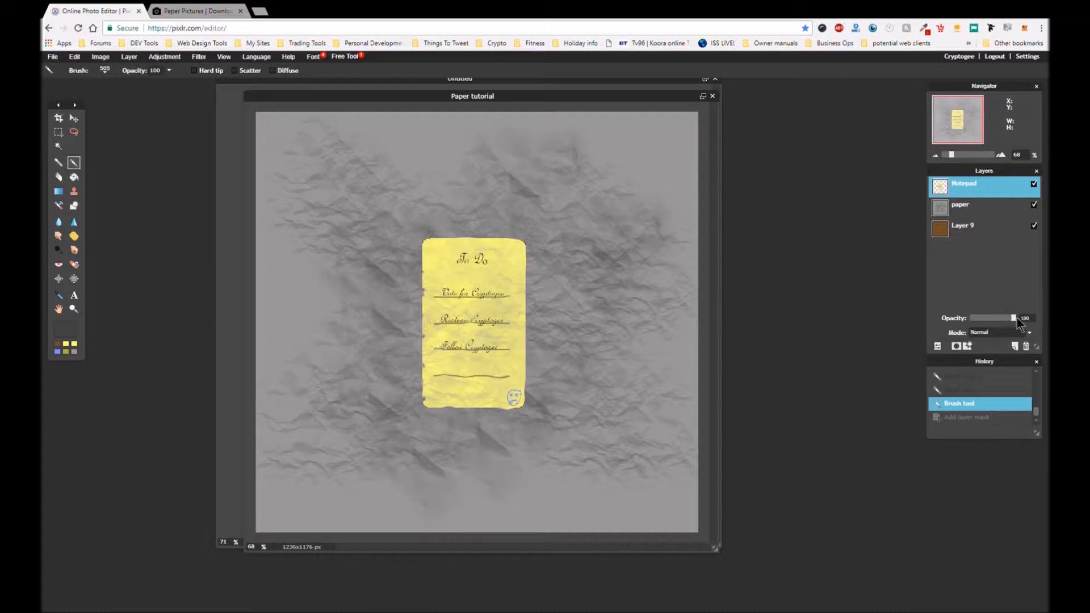
drag(1013, 318, 992, 321)
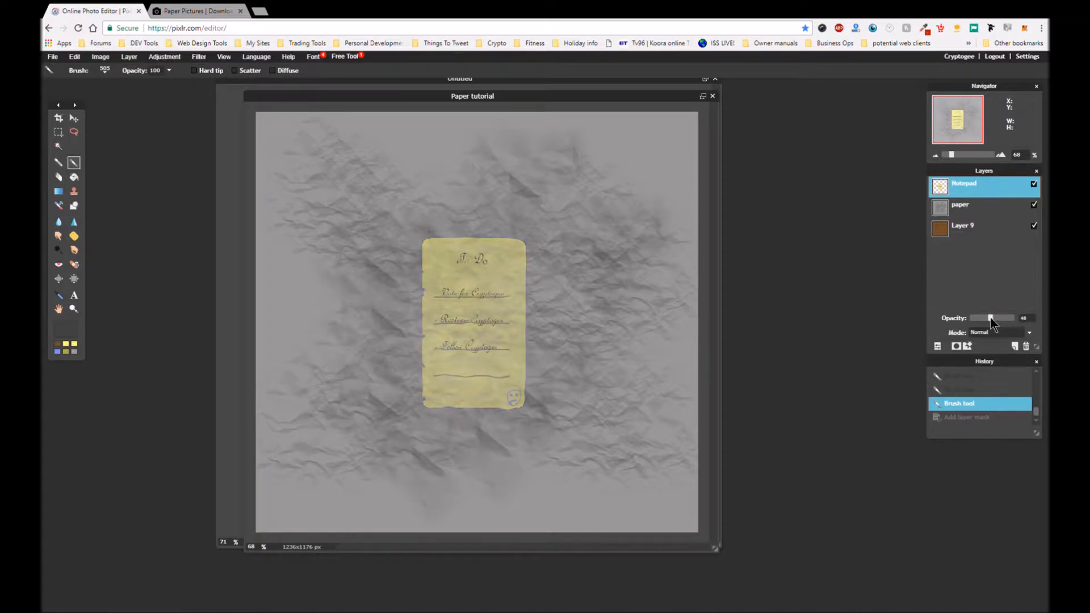
- Free-transform the paper layer so the crumple texture fits exactly behind the to-do note, and apply the change
click(986, 217)
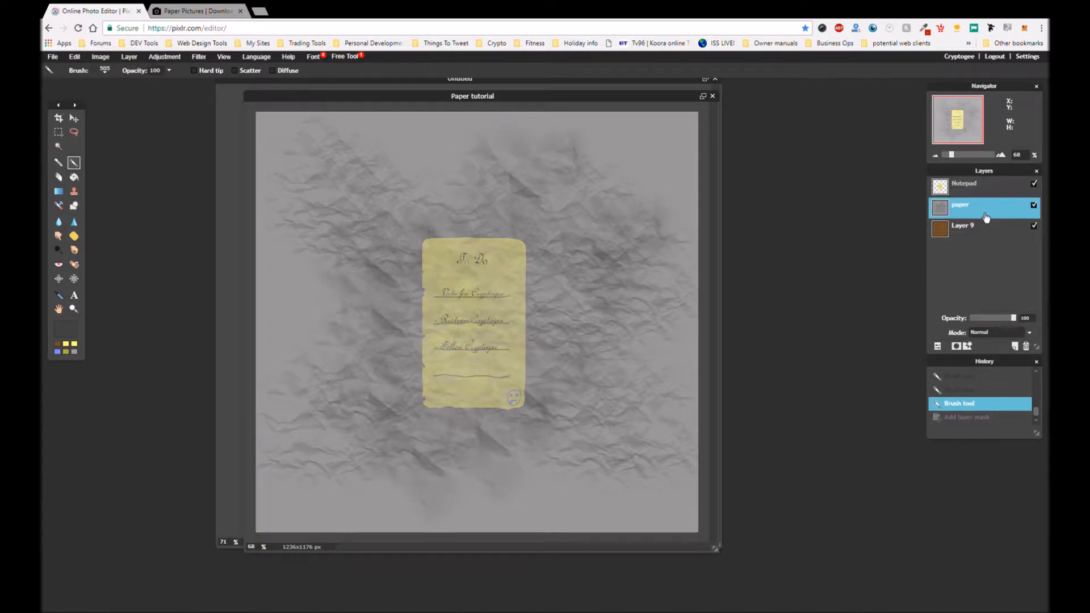
click(80, 58)
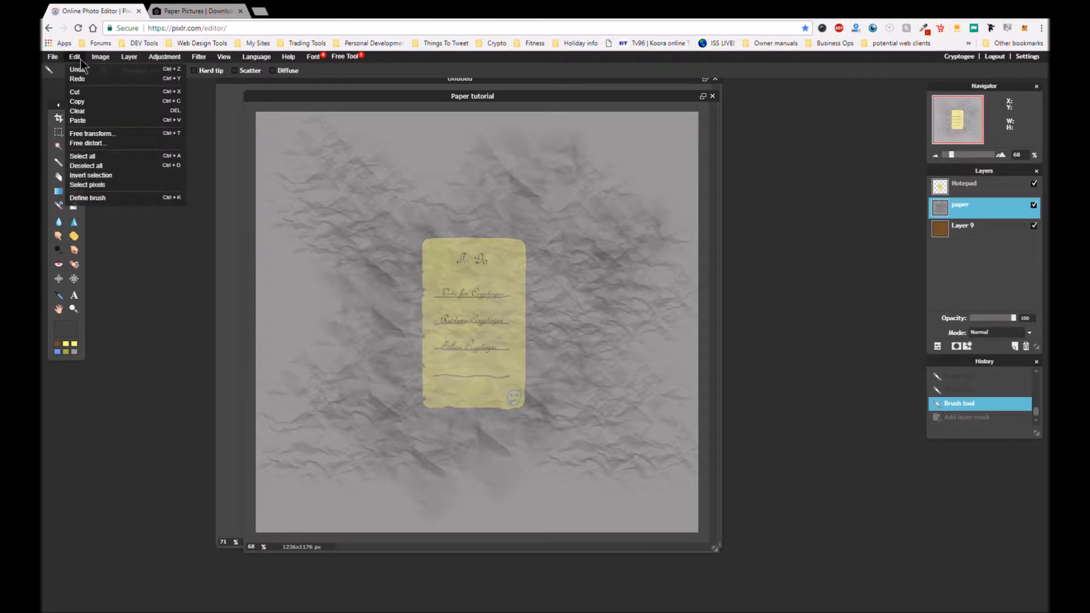
click(92, 133)
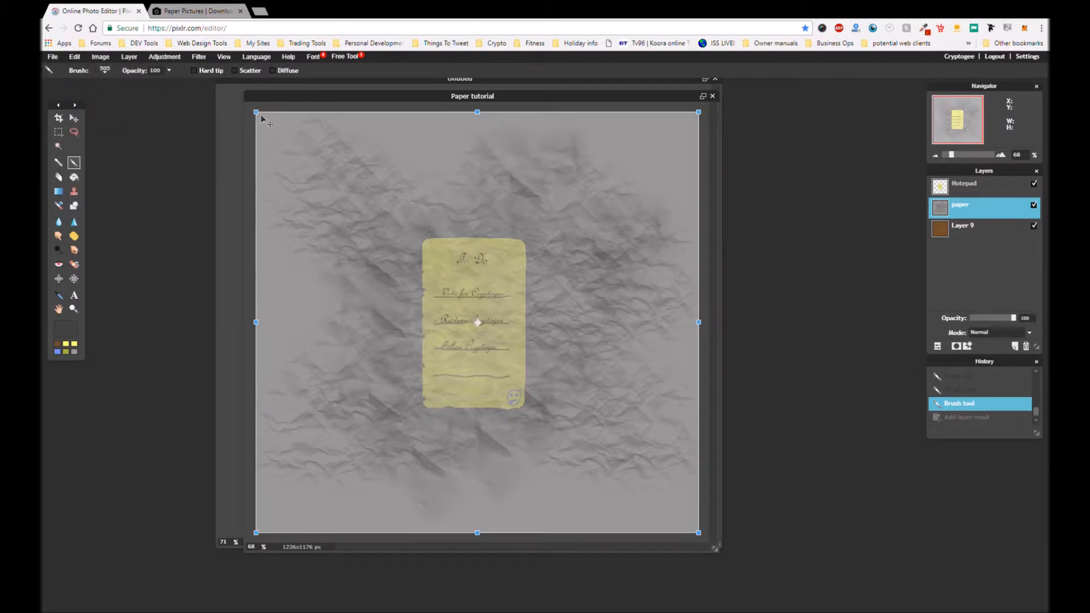
drag(255, 112, 348, 221)
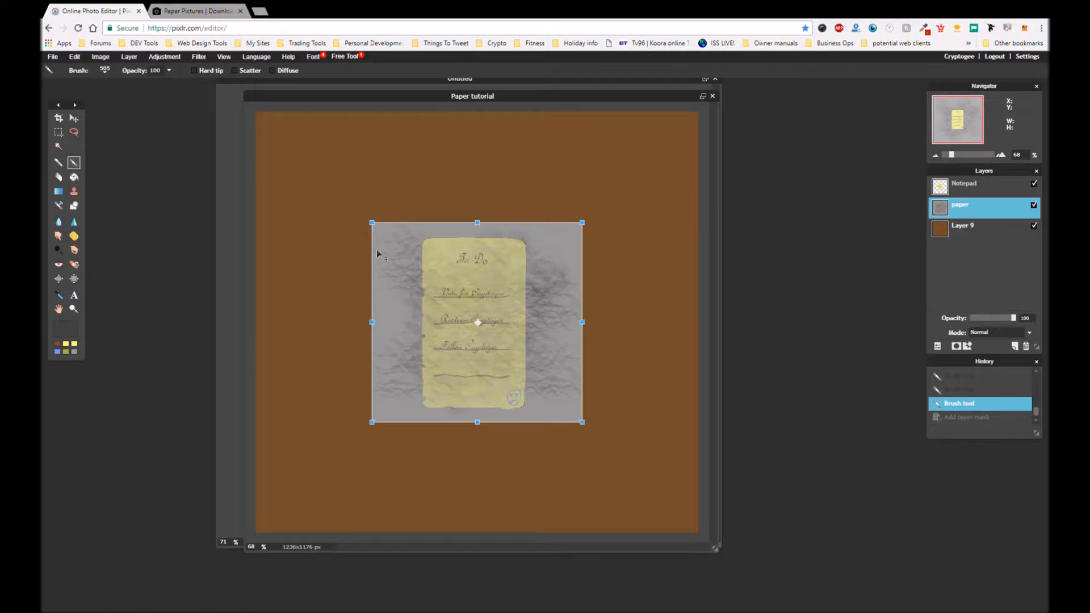
drag(372, 222, 425, 238)
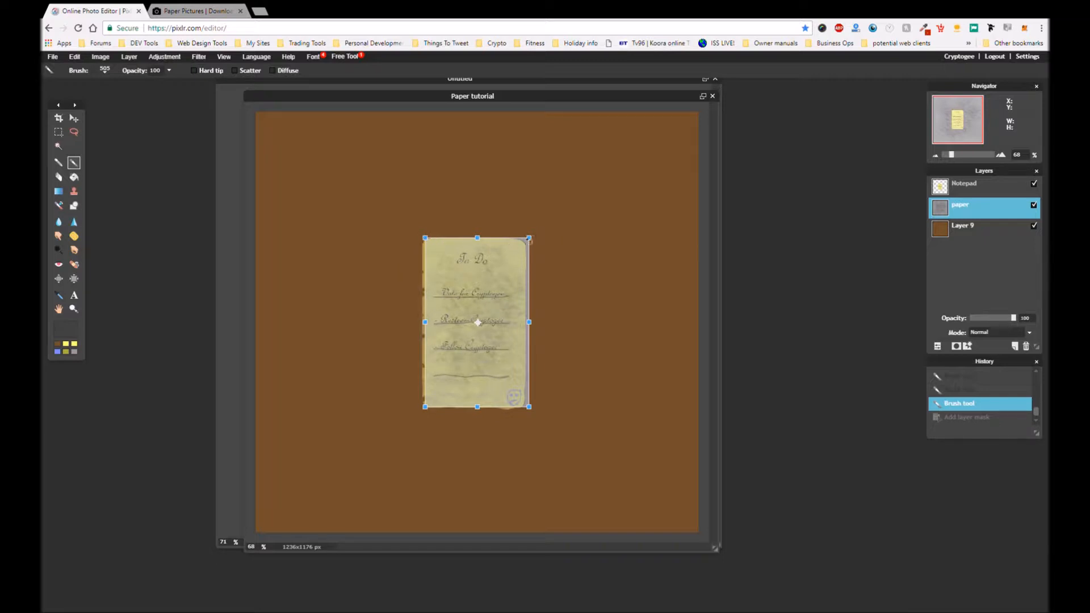
drag(529, 239, 517, 244)
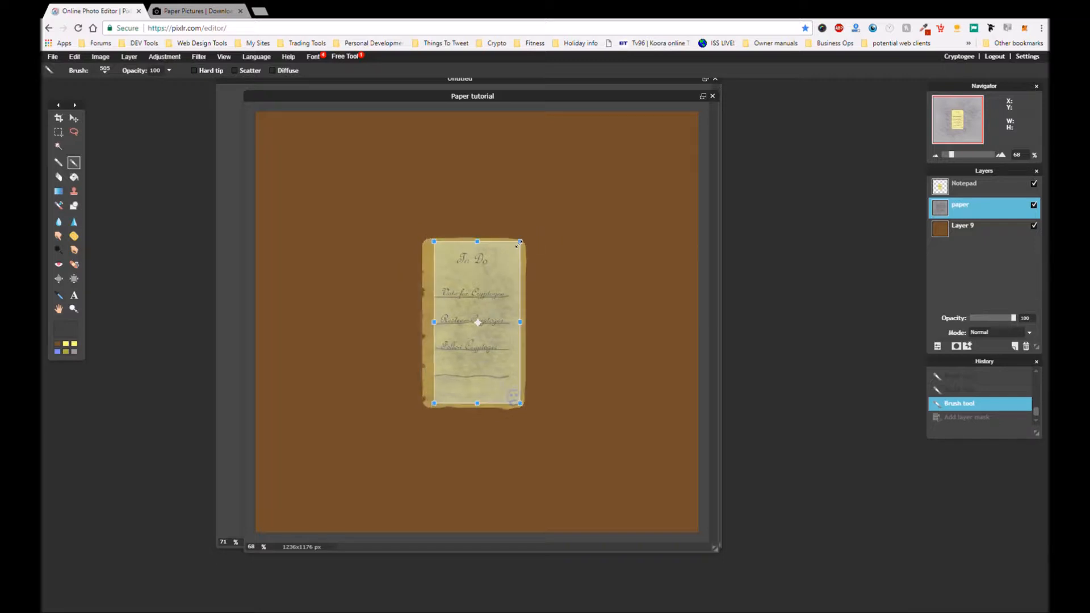
drag(478, 306, 476, 305)
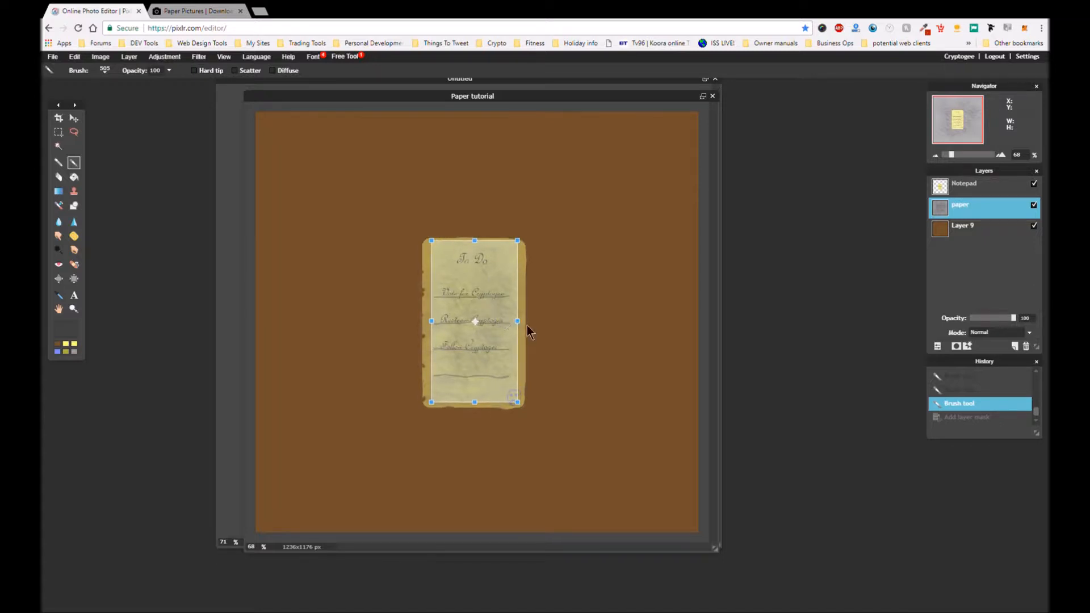
drag(518, 322, 525, 322)
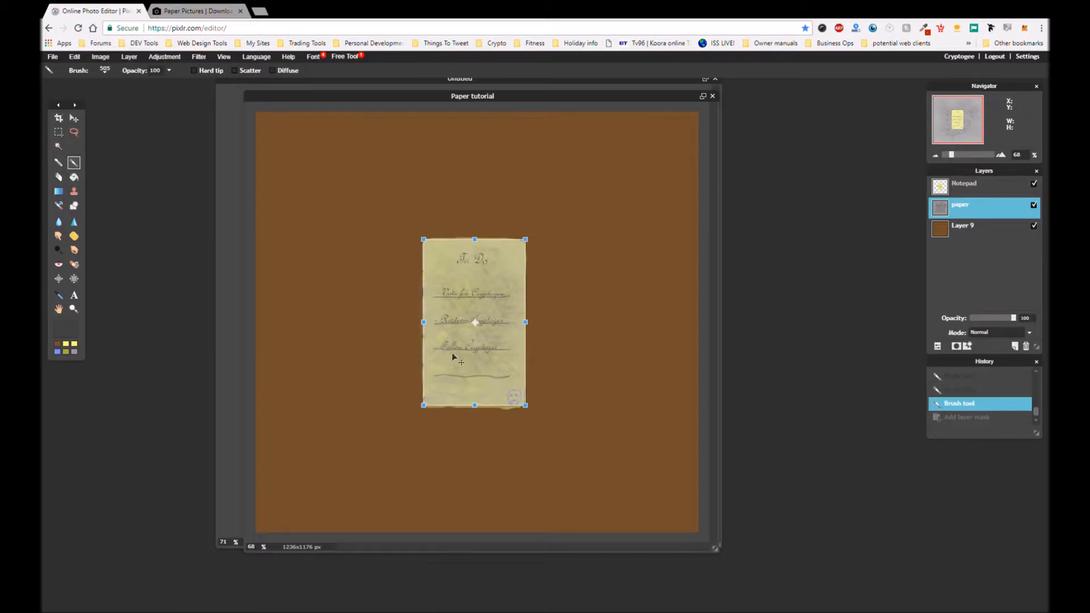
click(546, 322)
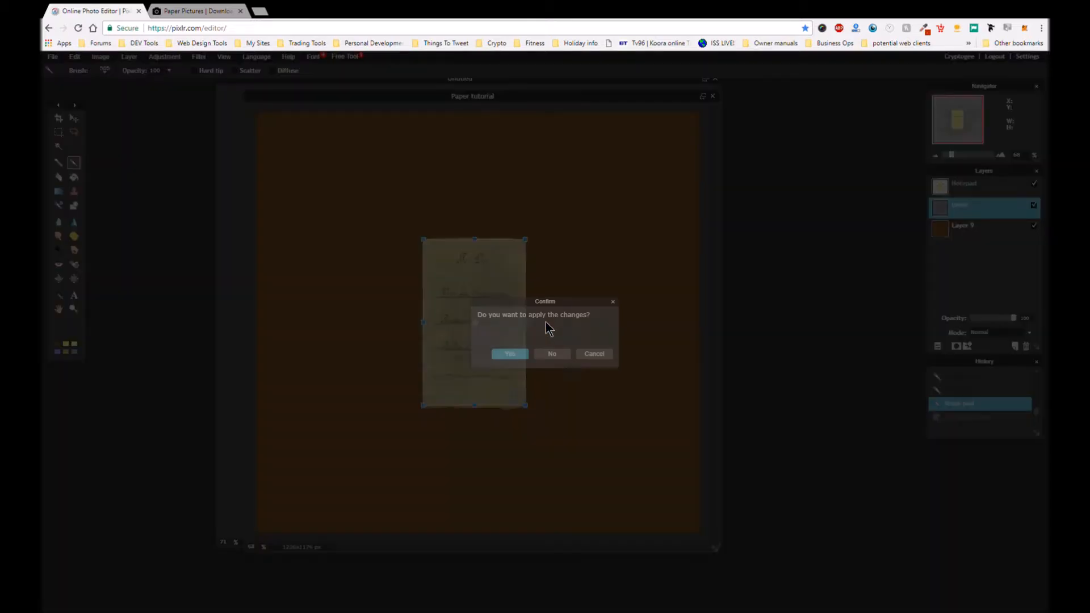
click(515, 353)
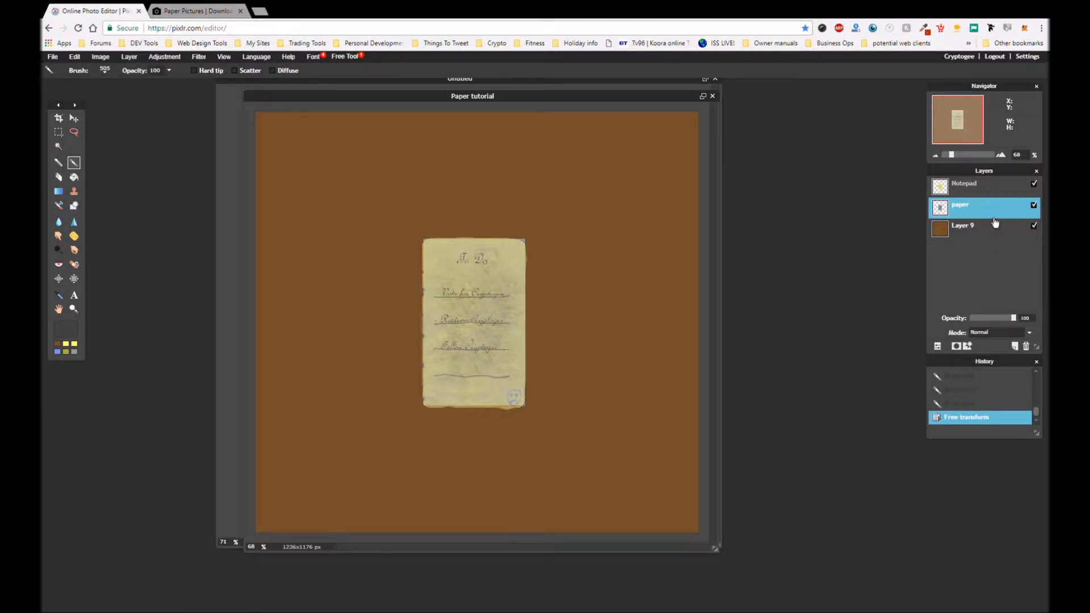
- Set the Notepad layer's opacity to 100 and add a layer mask to it
click(991, 193)
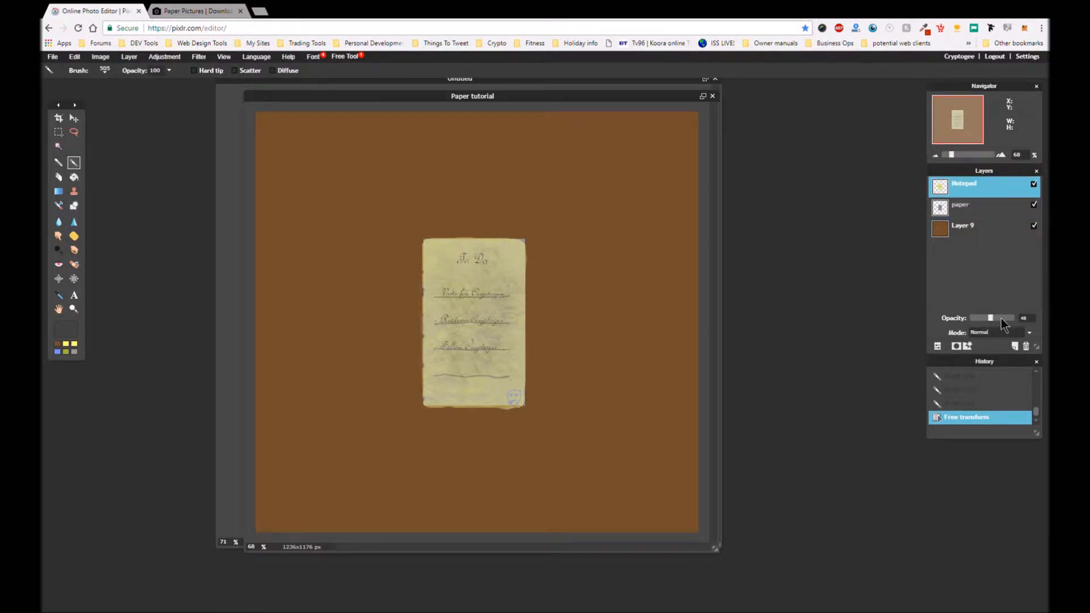
drag(988, 319, 1032, 326)
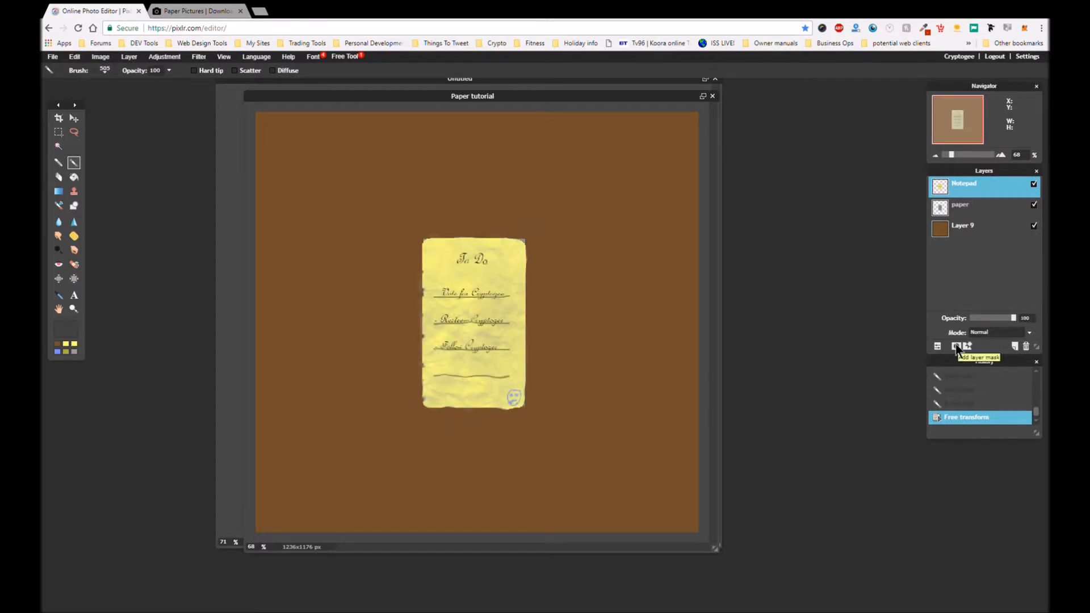
click(956, 348)
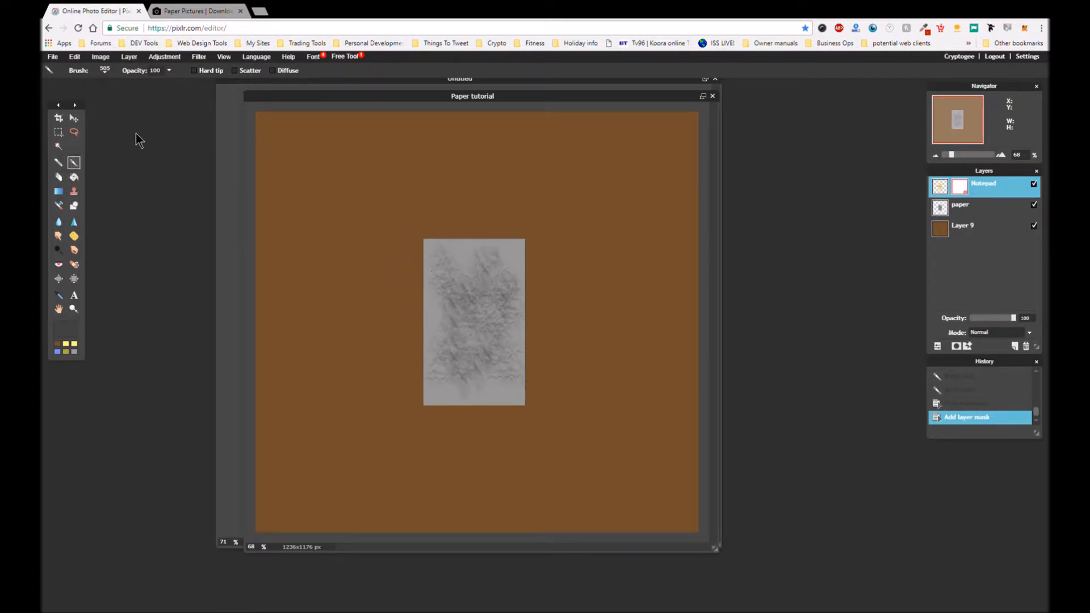
- Paint over the note on the Notepad layer mask with the 435 crumple brush and a smaller crumple brush to reveal it with wrinkles
click(104, 70)
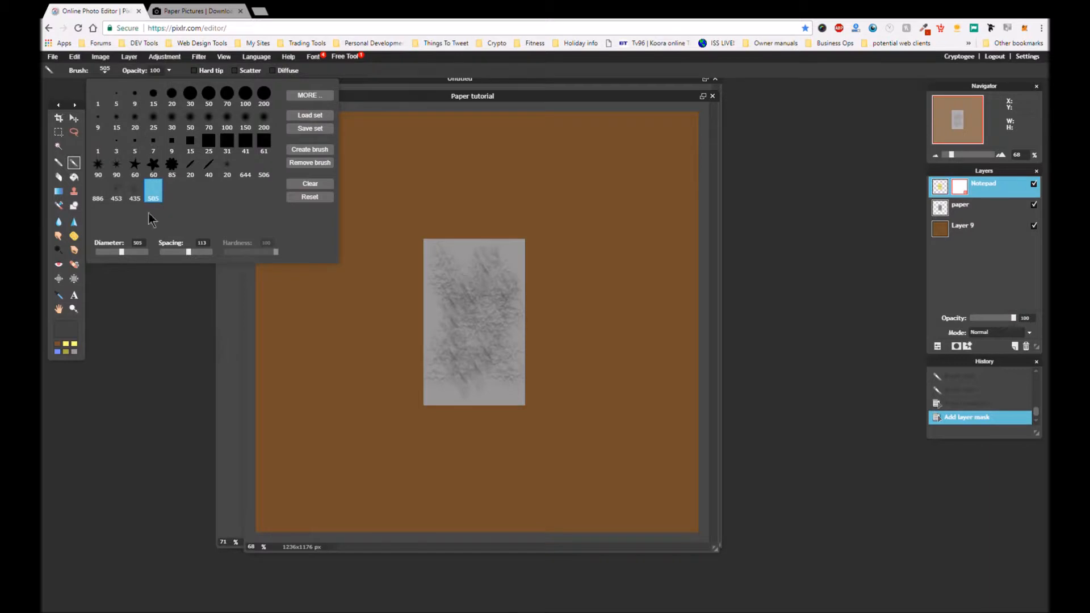
click(134, 193)
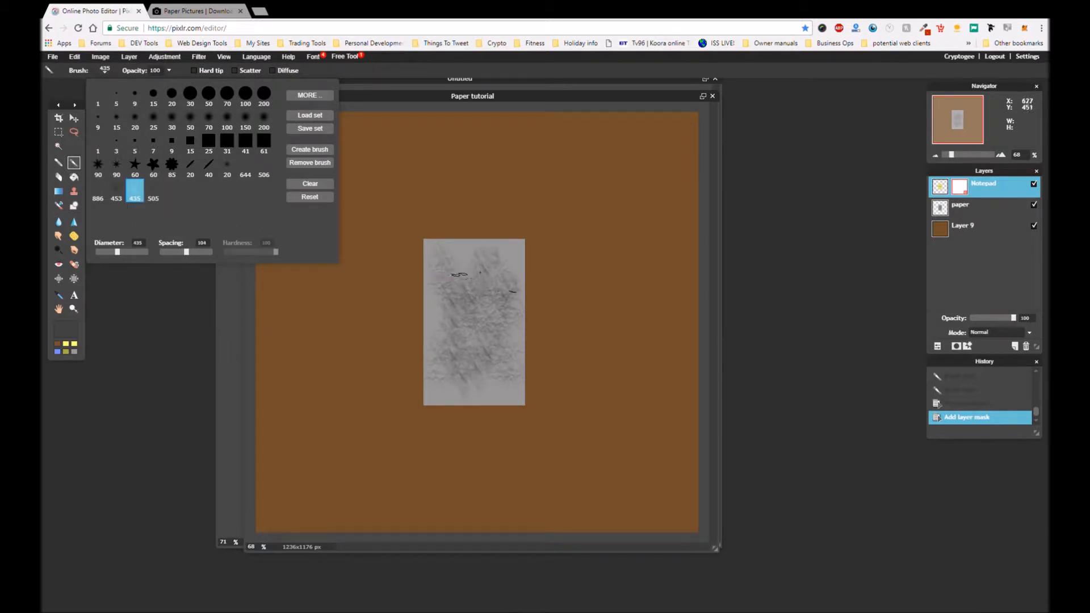
click(475, 260)
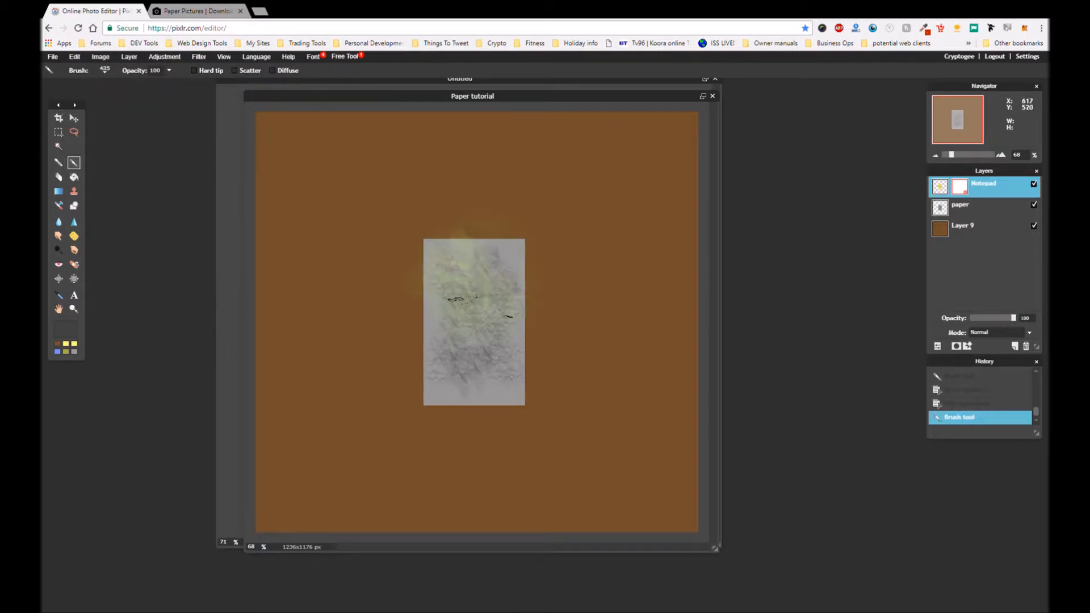
mouse_move(476, 298)
mouse_down()
mouse_move(482, 361)
mouse_move(470, 383)
mouse_move(480, 377)
mouse_move(455, 302)
mouse_move(470, 240)
mouse_up()
mouse_move(512, 372)
mouse_down()
mouse_move(510, 262)
mouse_move(487, 244)
mouse_up()
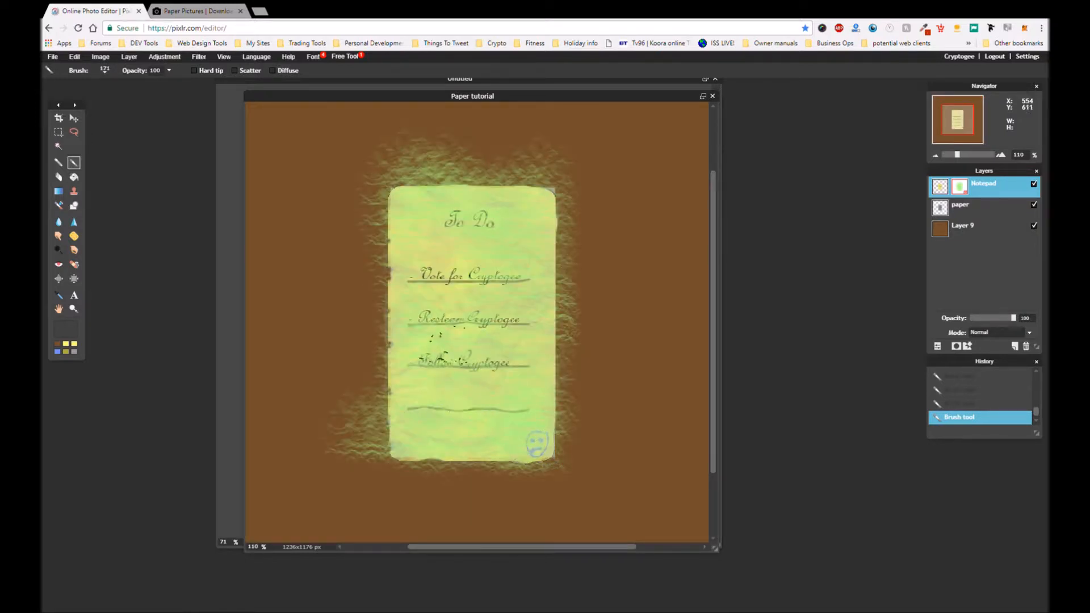
drag(437, 337, 426, 310)
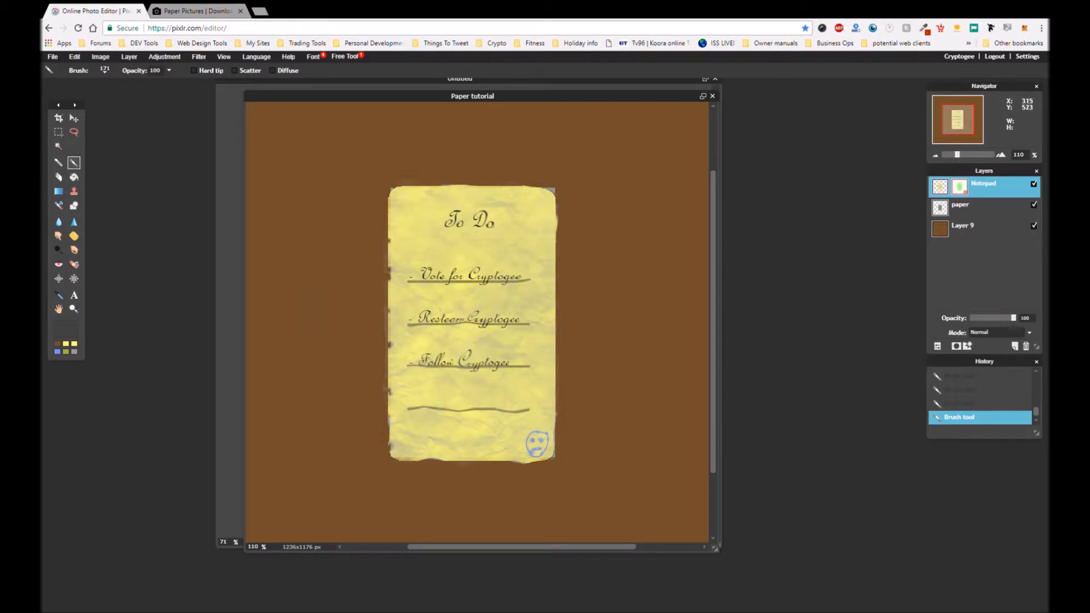
- Erase parts of the Notepad layer mask with the 453 crumple brush at the note's upper corners to vary the wrinkles
click(59, 178)
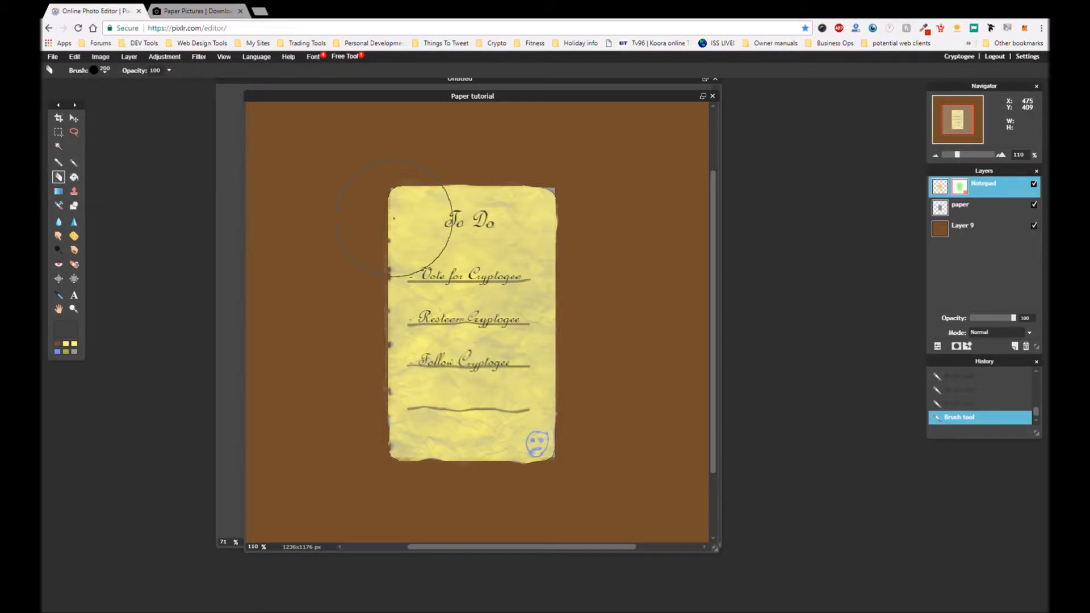
click(97, 71)
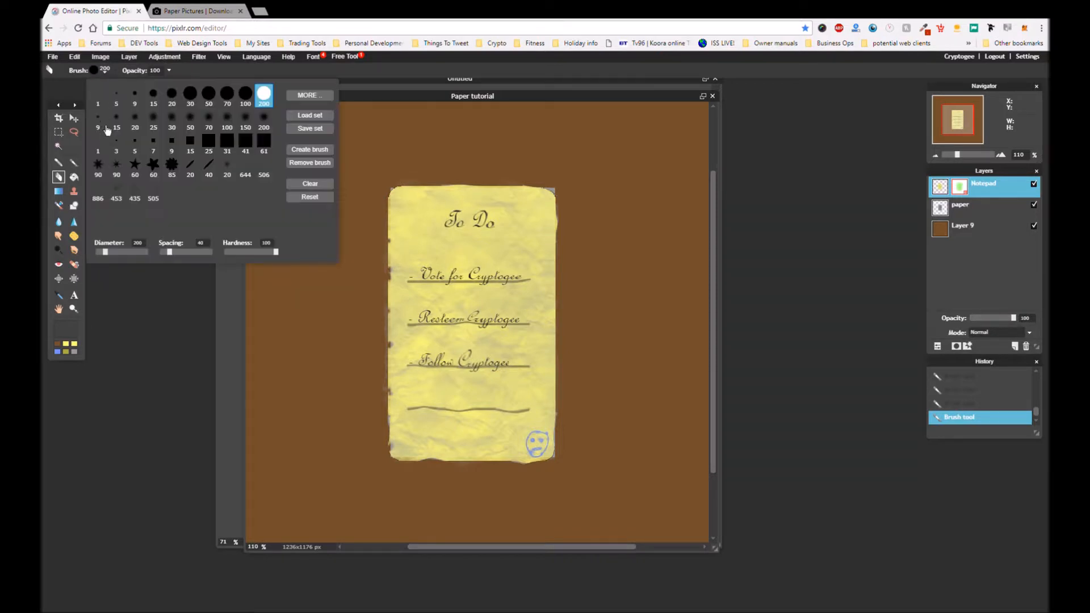
click(116, 196)
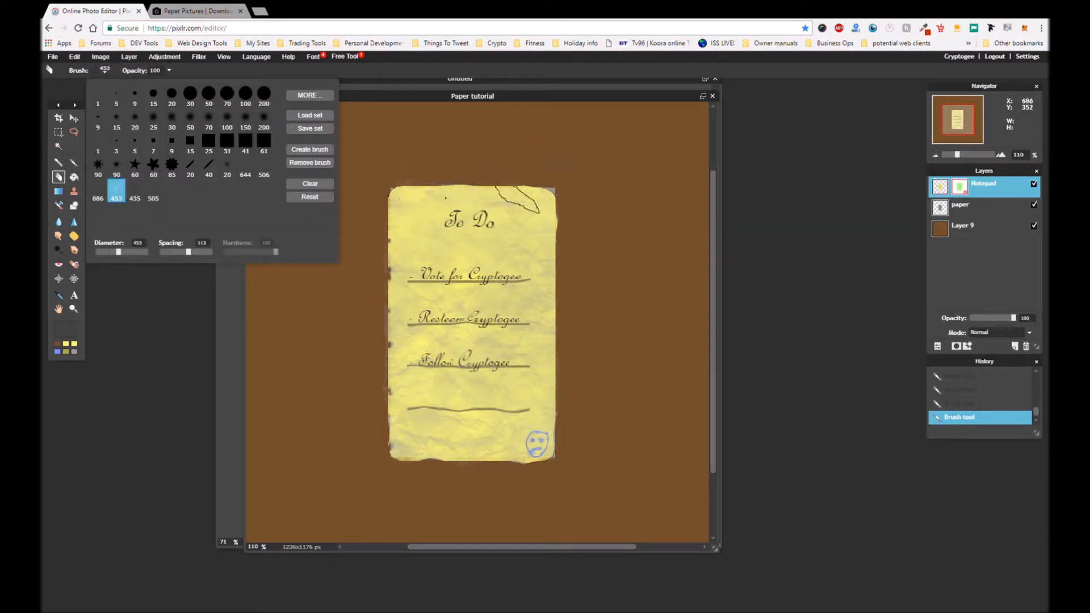
click(534, 175)
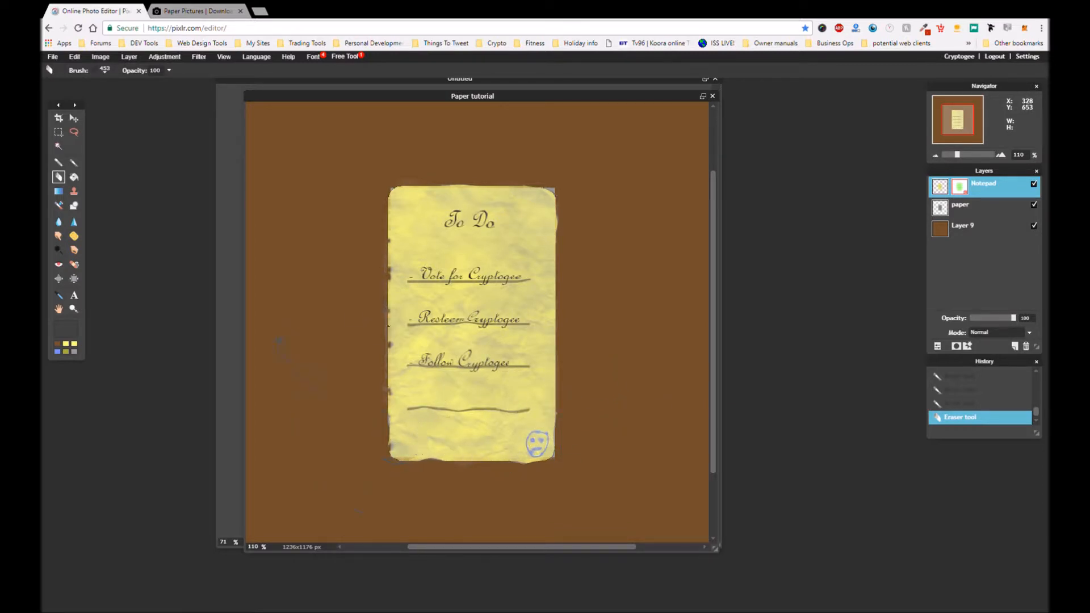
click(404, 222)
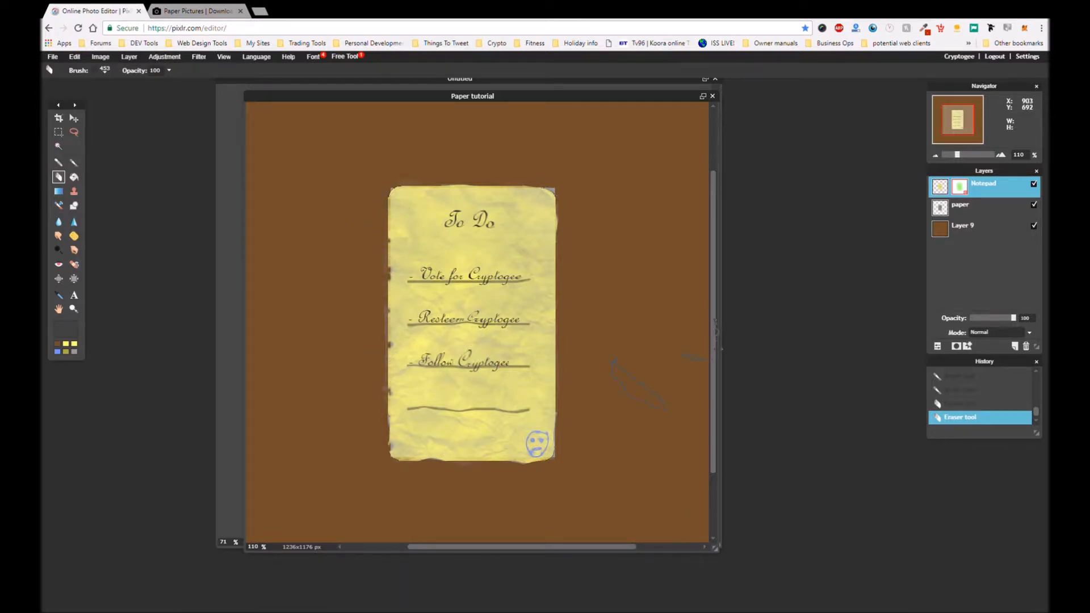
- Warp the note's smiley corner and top edge on the Notepad layer with the Bloat tool at size 44 and the Pinch tool at size 63
drag(490, 97, 495, 76)
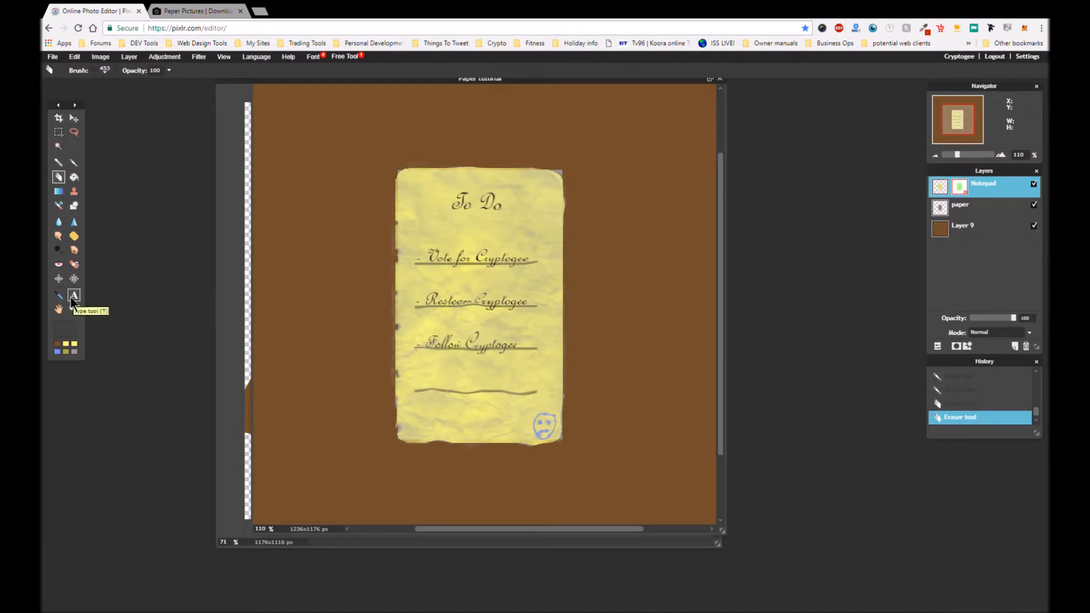
click(58, 278)
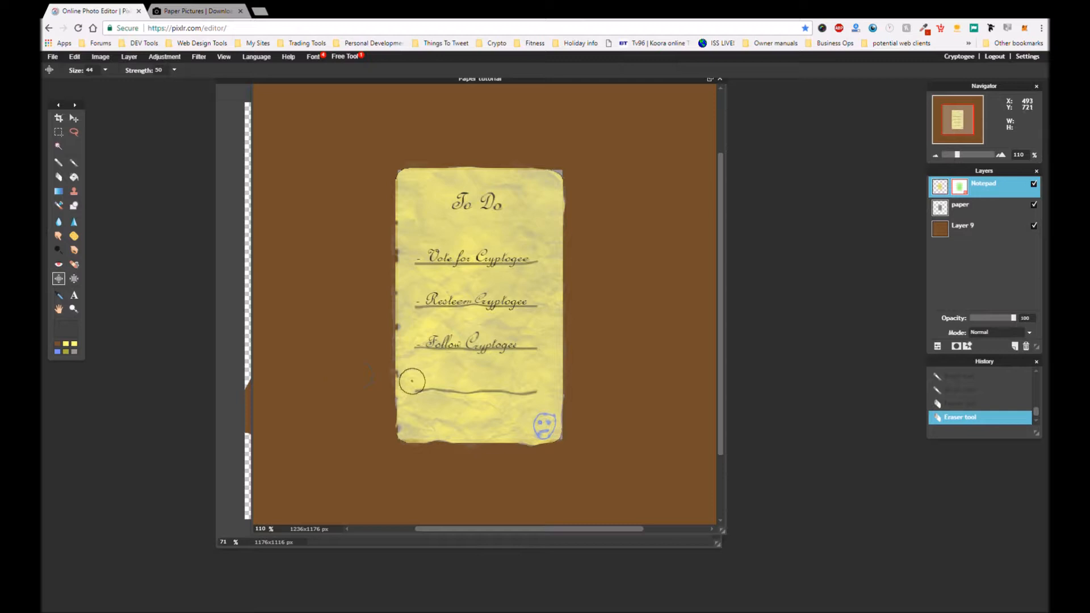
drag(545, 417, 549, 421)
click(559, 442)
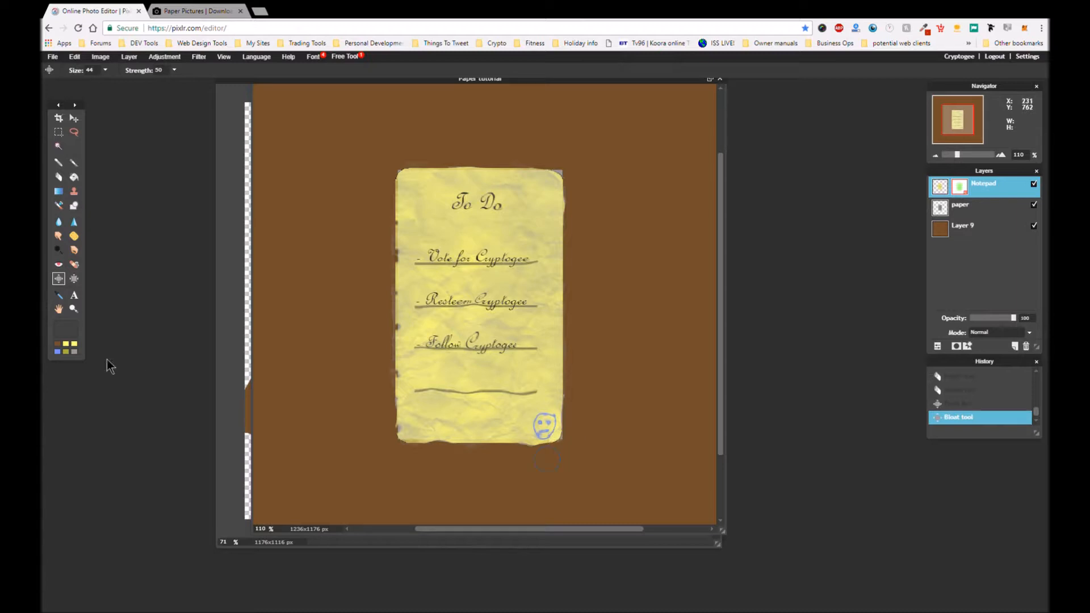
click(74, 279)
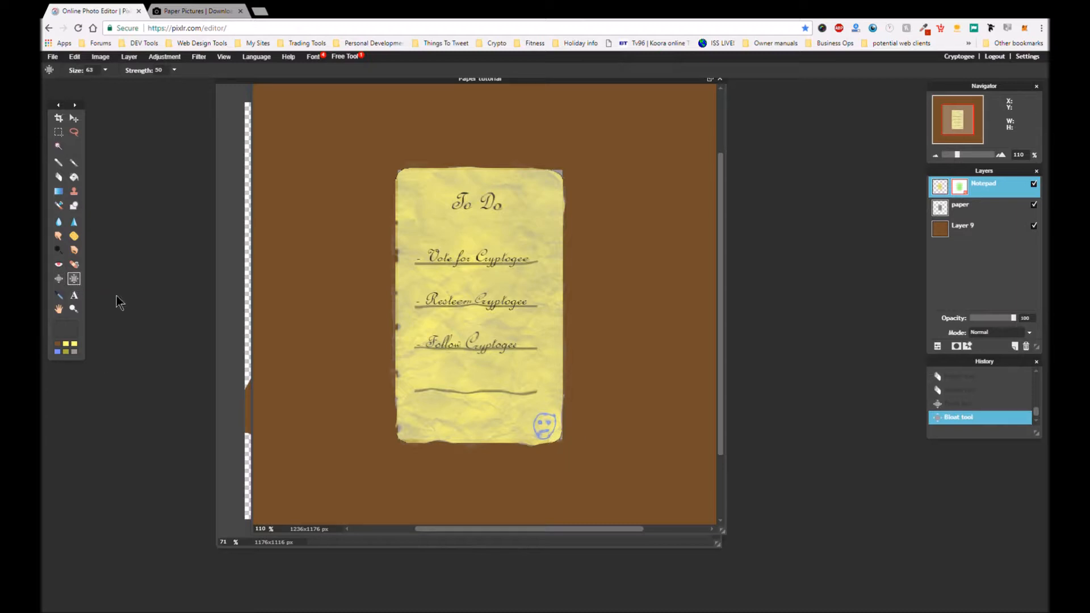
click(553, 420)
click(547, 424)
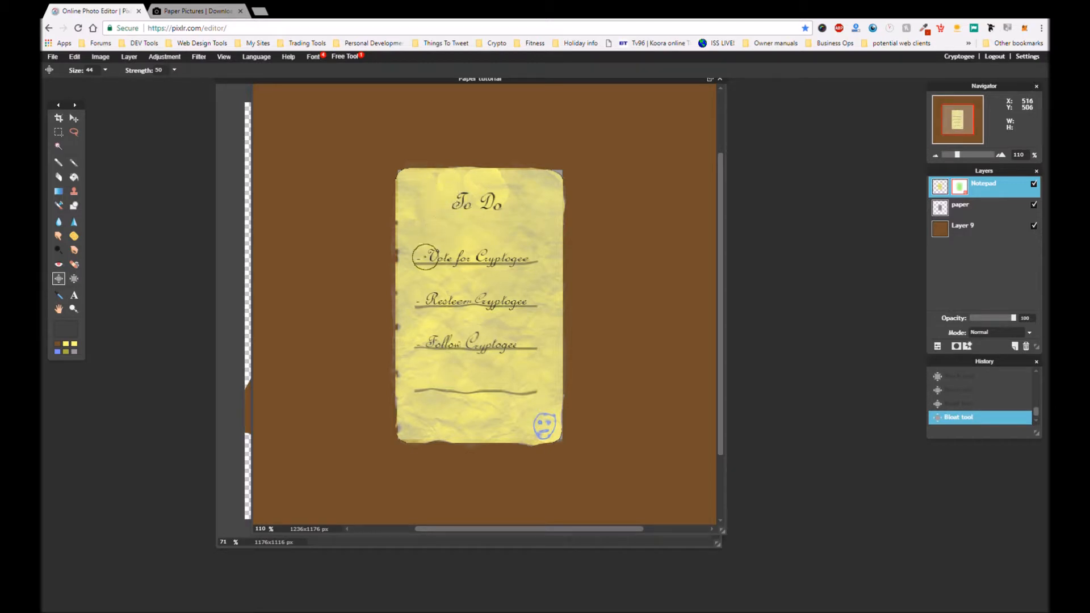
mouse_move(454, 179)
mouse_down()
mouse_move(535, 160)
mouse_move(551, 180)
mouse_up()
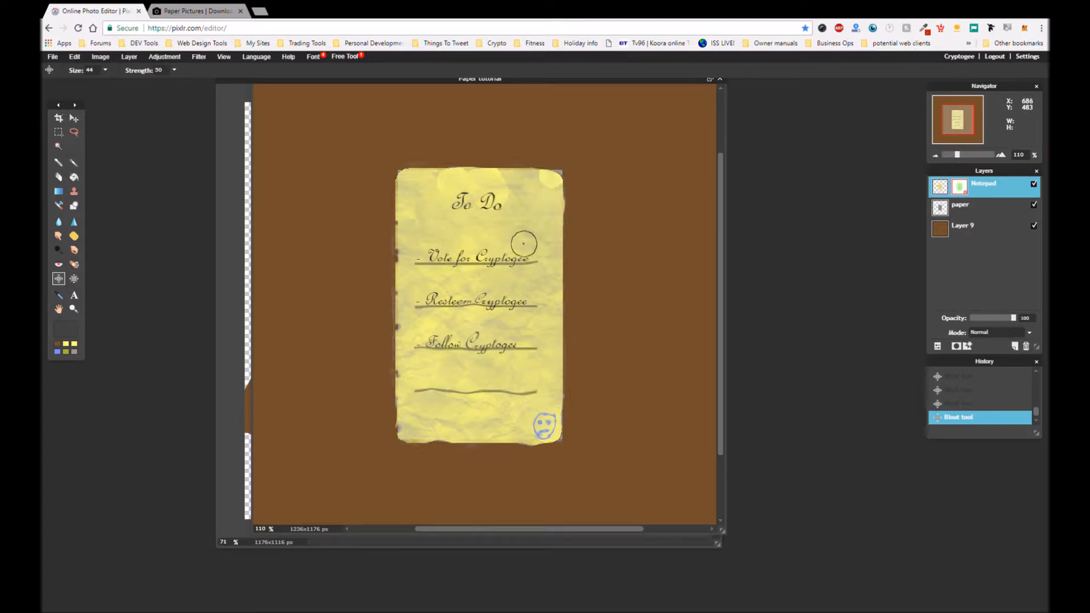
- Erase the excess paper sticking out around the note's edges and corners on the paper layer with the soft 30 brush
click(950, 209)
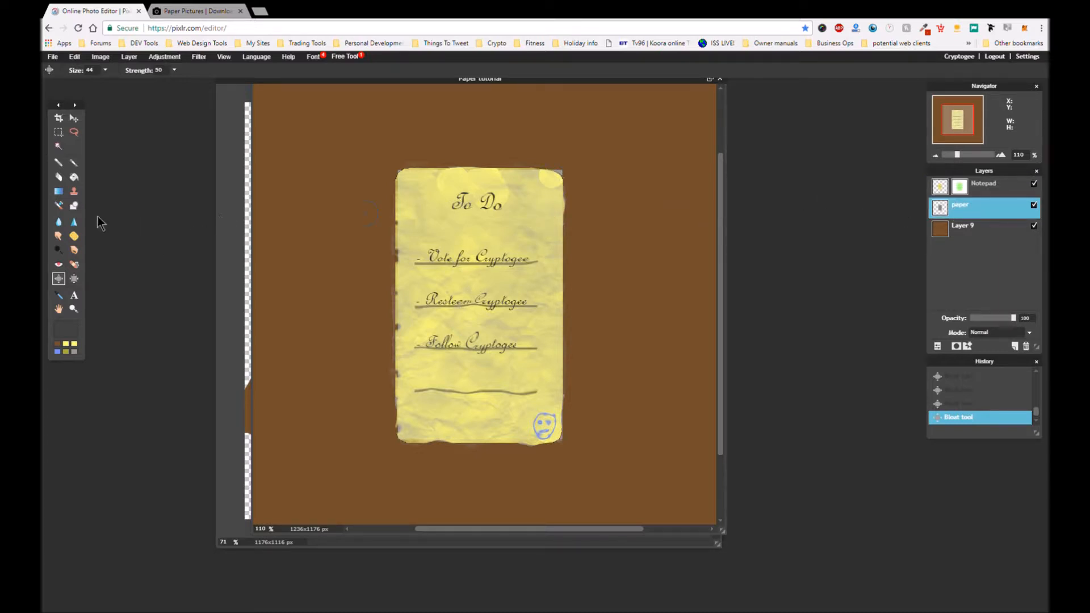
click(58, 177)
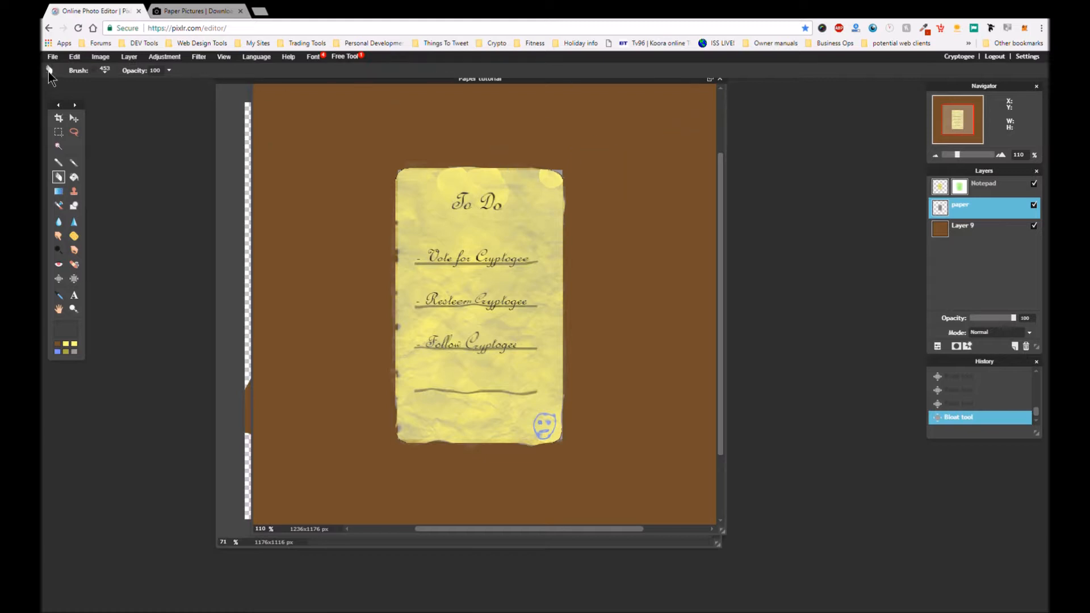
click(101, 70)
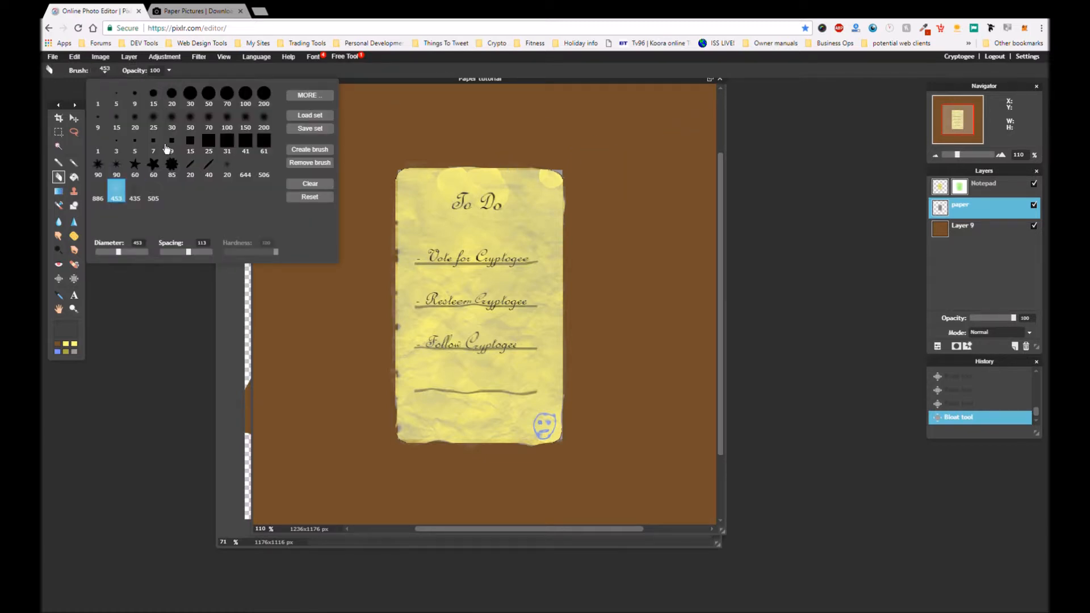
click(174, 122)
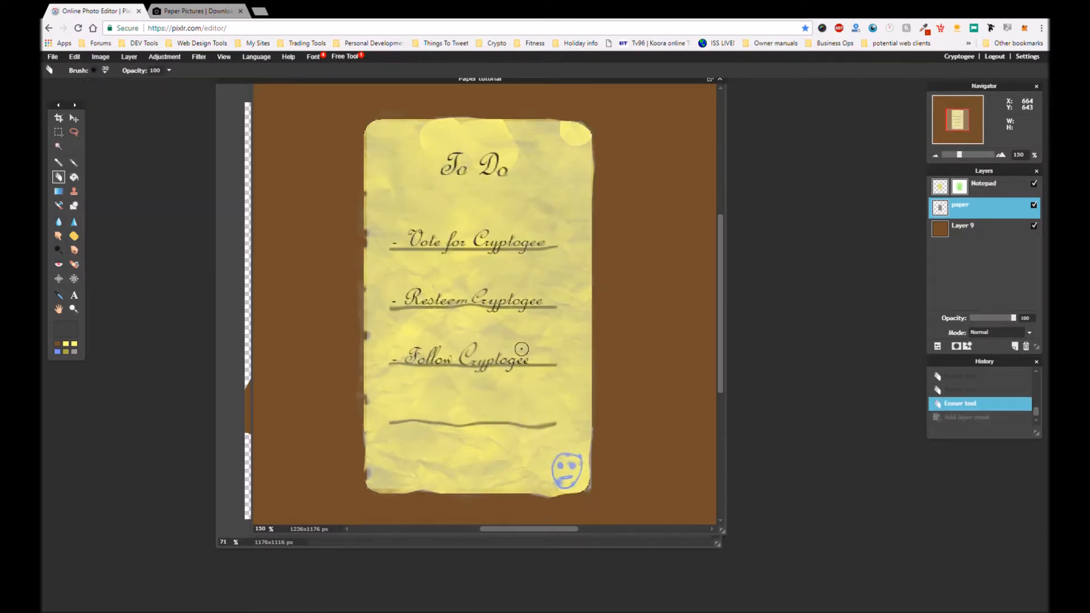
scroll(521, 342, down, 5)
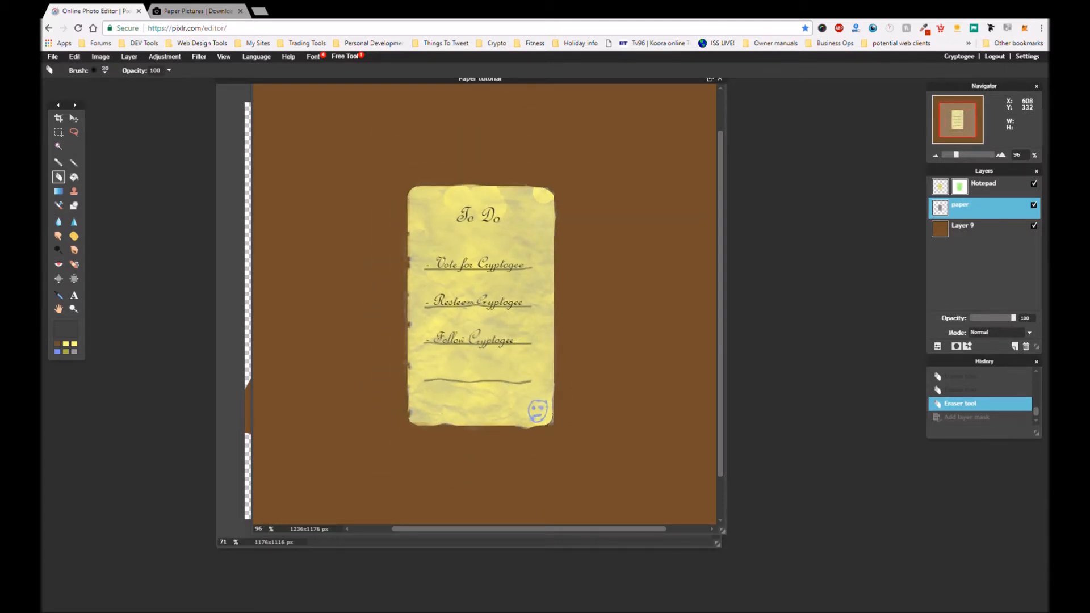
scroll(525, 219, down, 3)
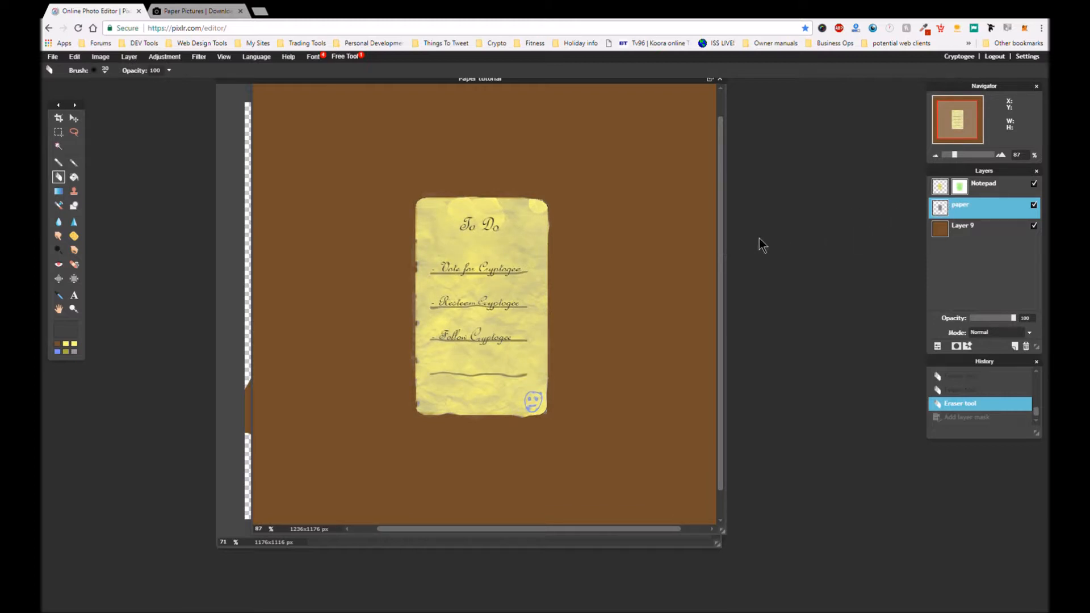
- Merge the Notepad layer down into the paper layer
click(993, 191)
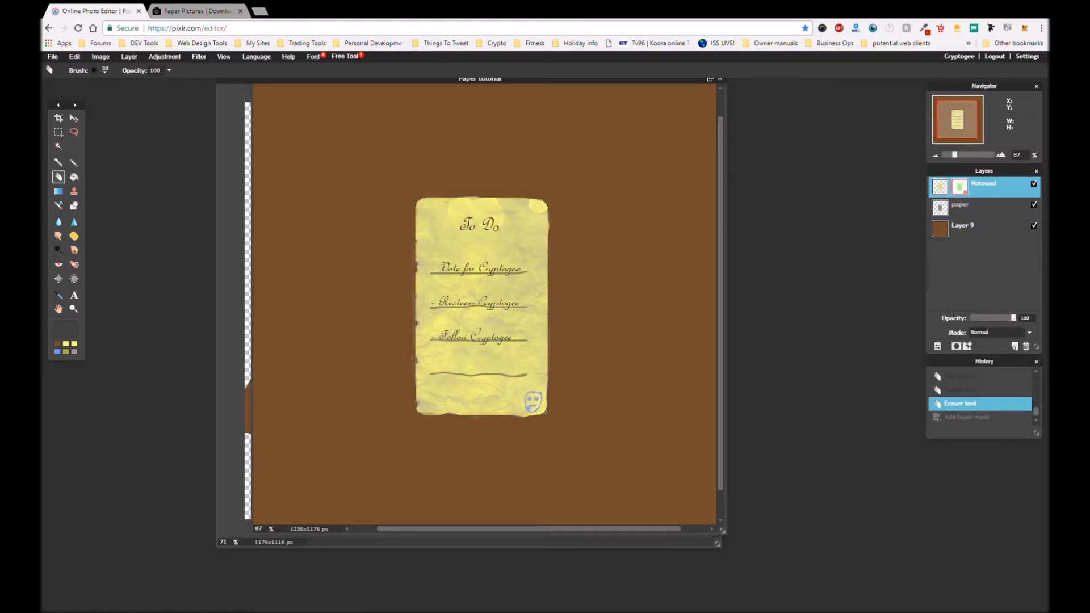
click(126, 57)
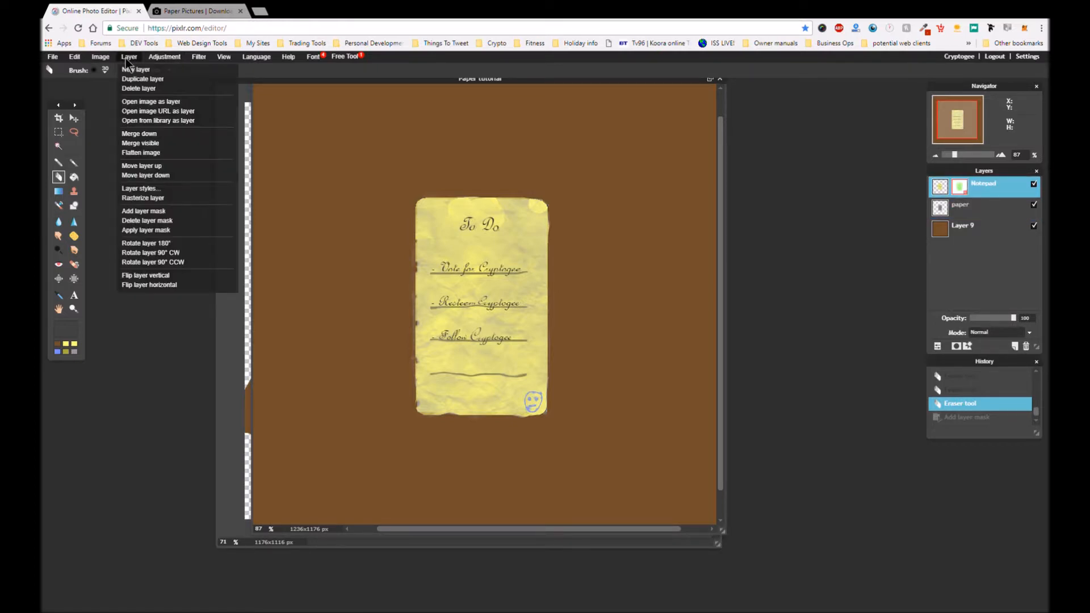
click(140, 136)
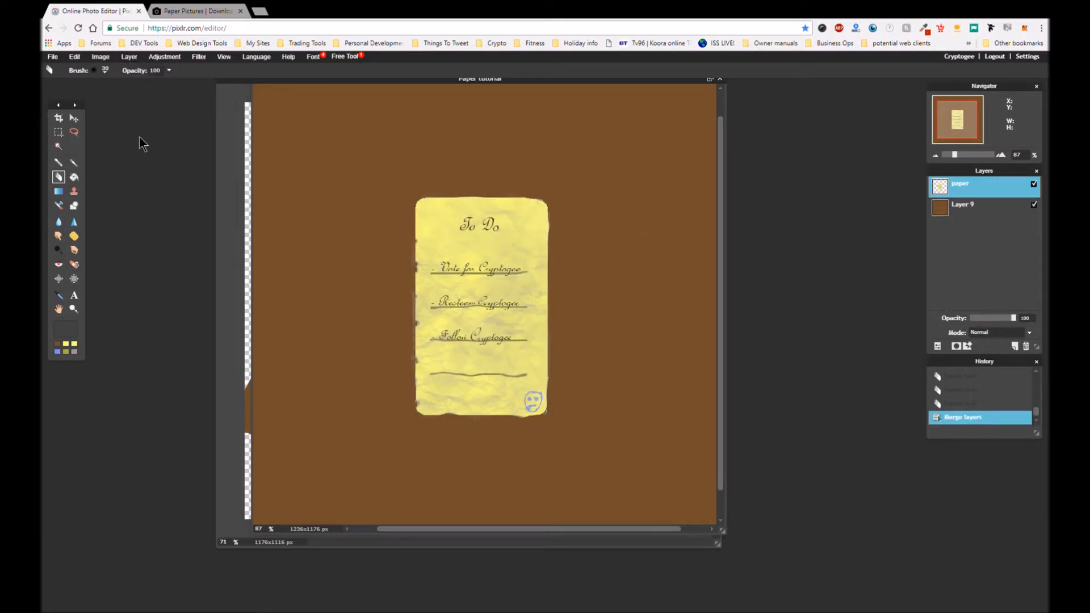
- Free-distort the brown Layer 9 background into a slanted four-sided tabletop in perspective beneath the note, and apply the change
scroll(587, 278, down, 3)
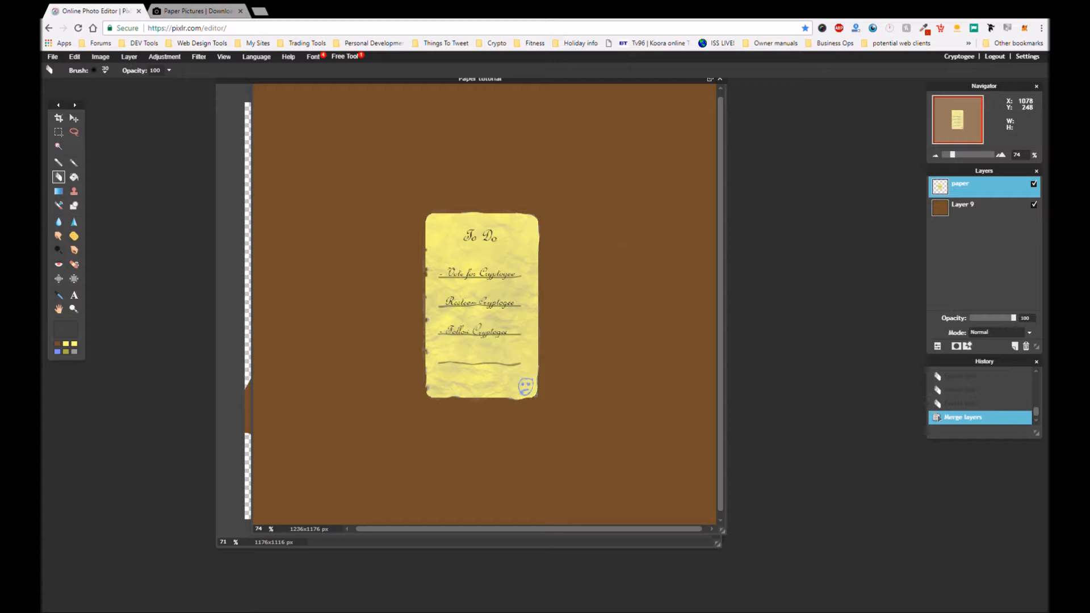
scroll(690, 223, down, 2)
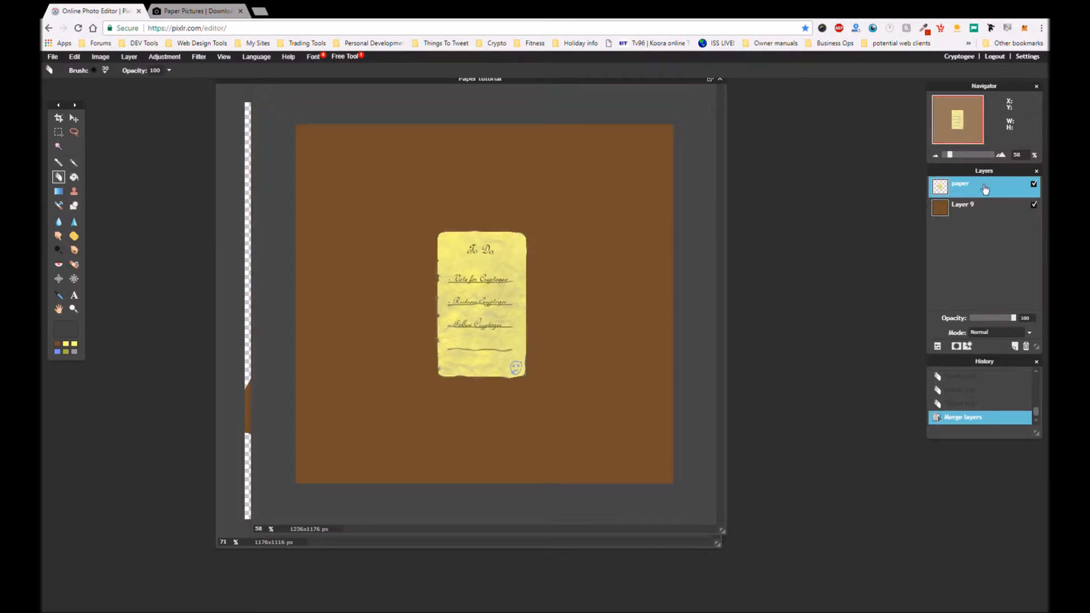
click(977, 210)
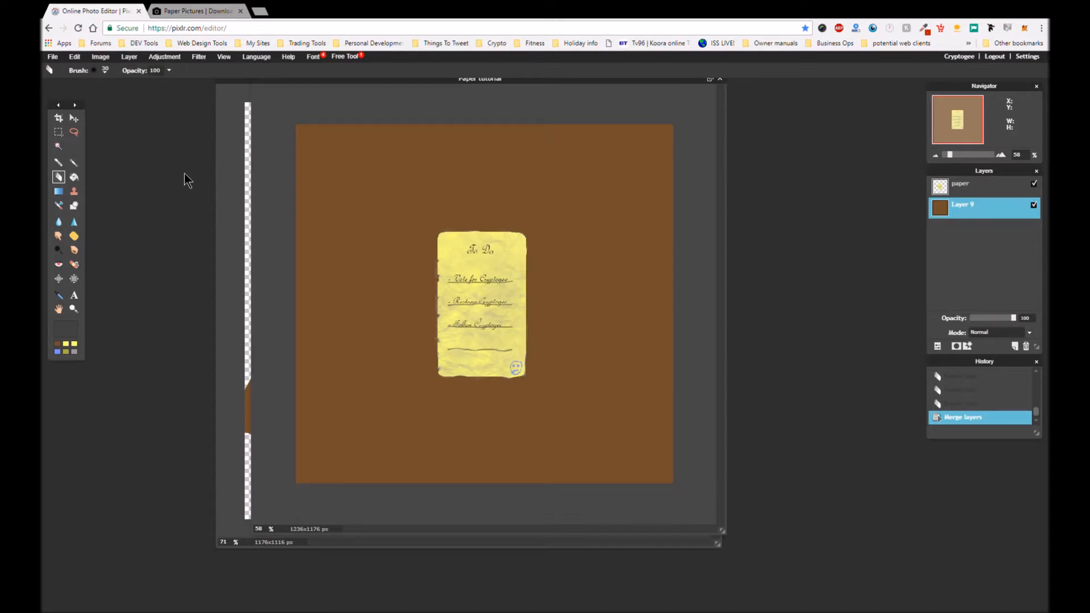
scroll(453, 288, down, 1)
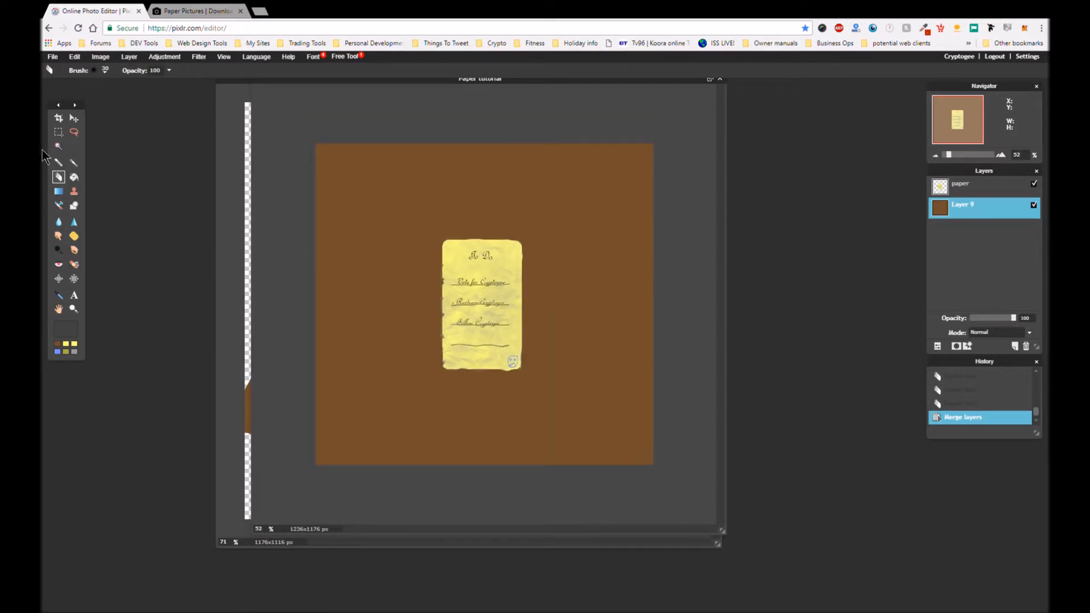
click(75, 57)
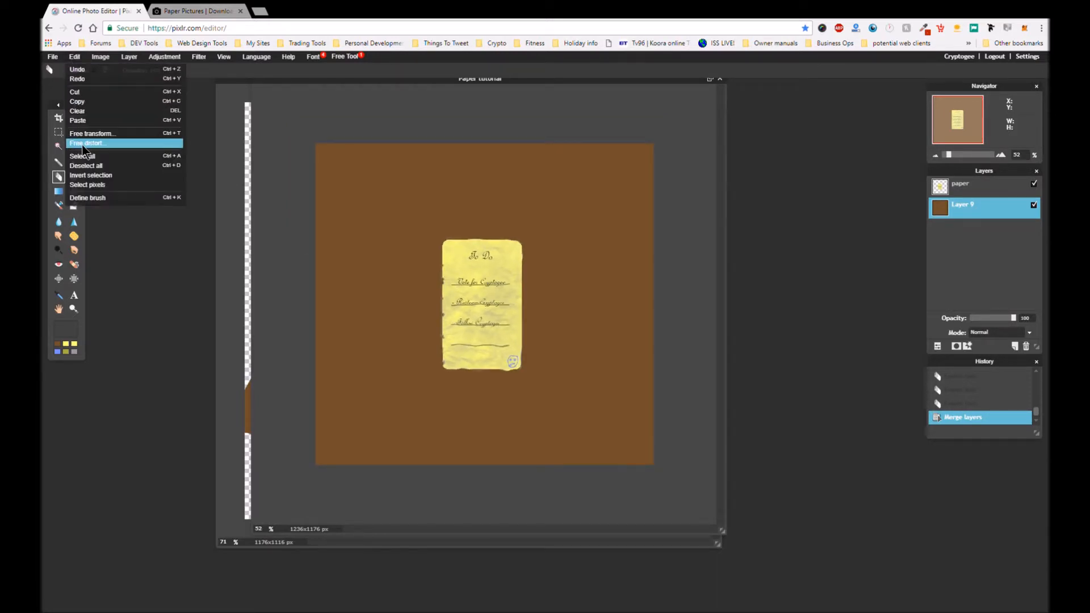
click(85, 142)
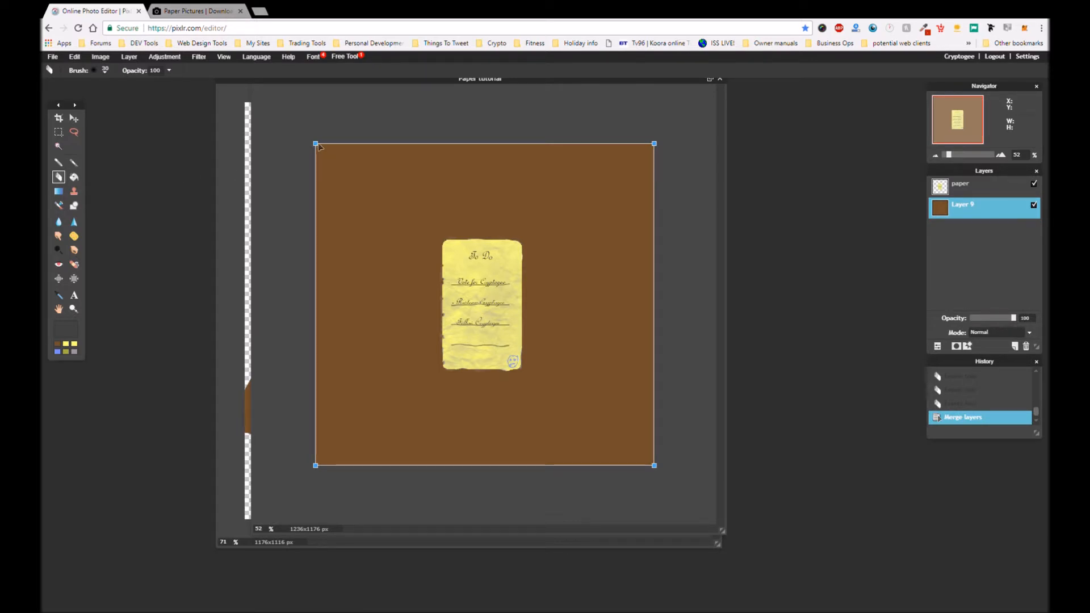
drag(319, 146, 467, 211)
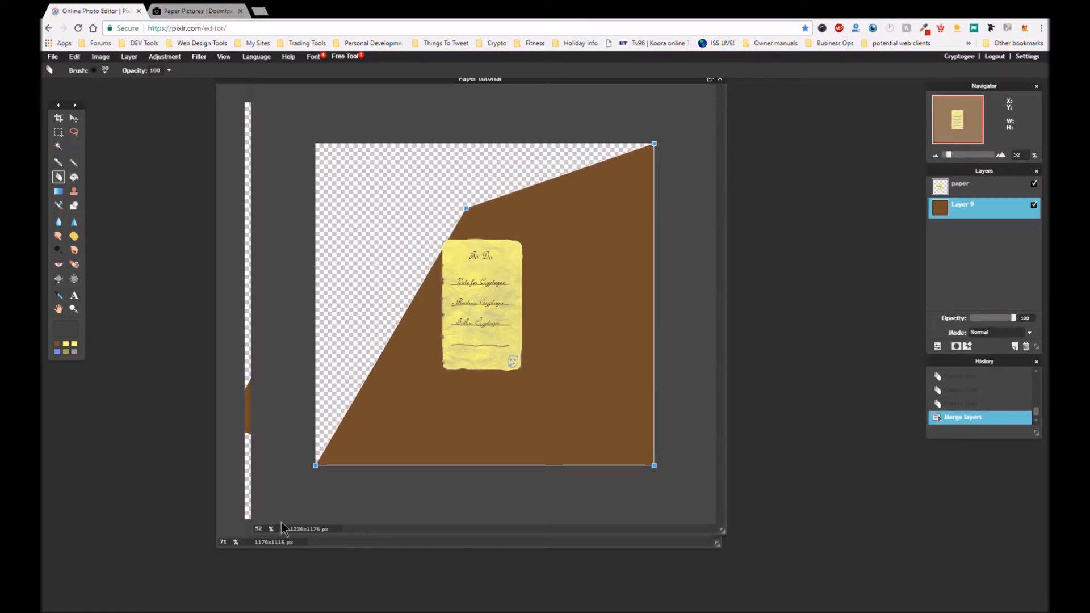
drag(315, 465, 299, 360)
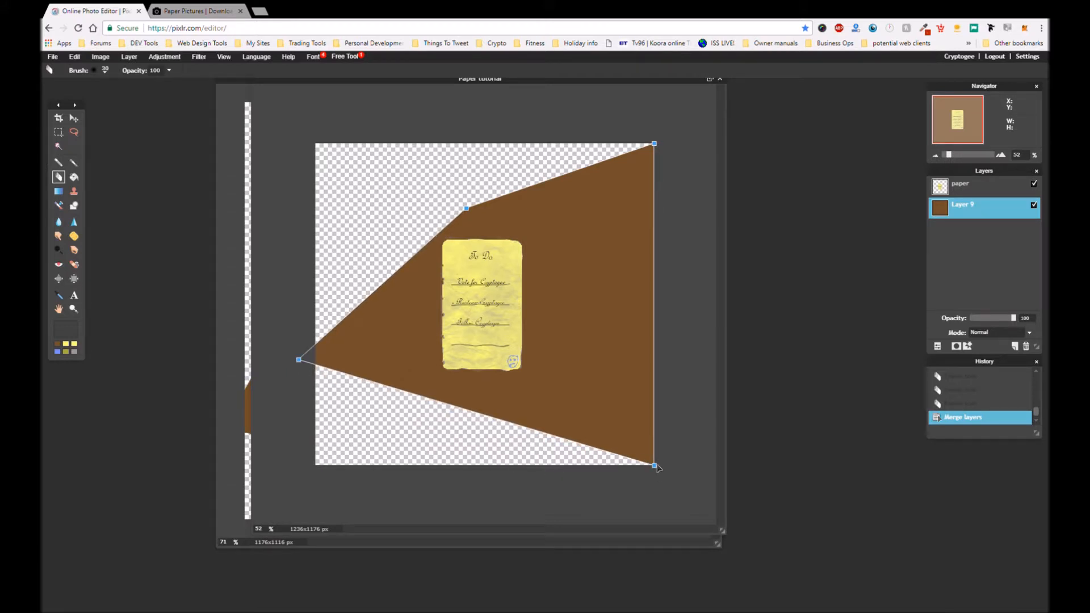
drag(655, 465, 615, 453)
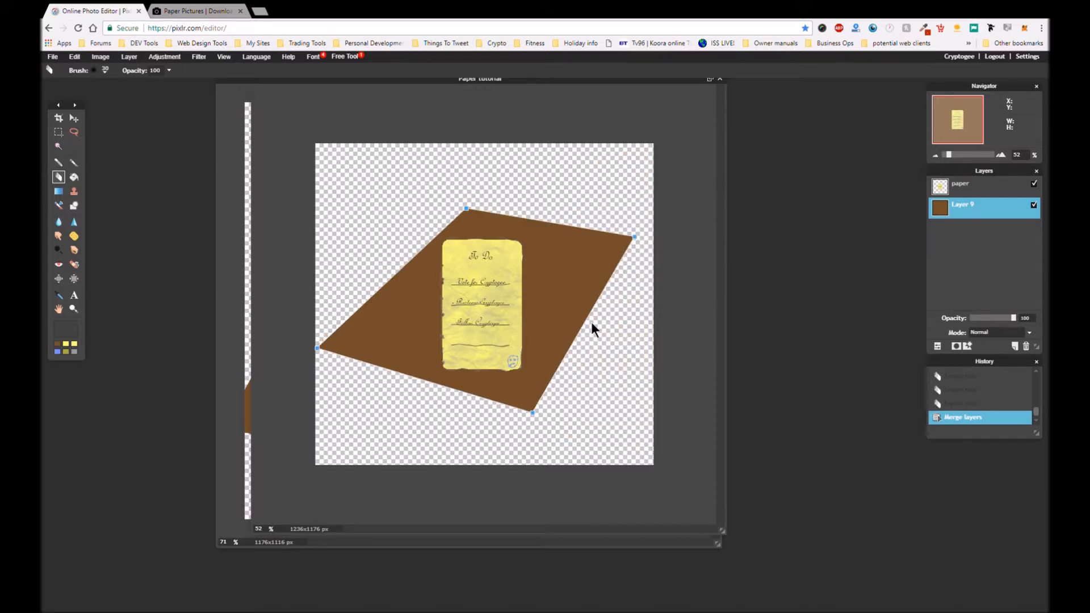
click(589, 315)
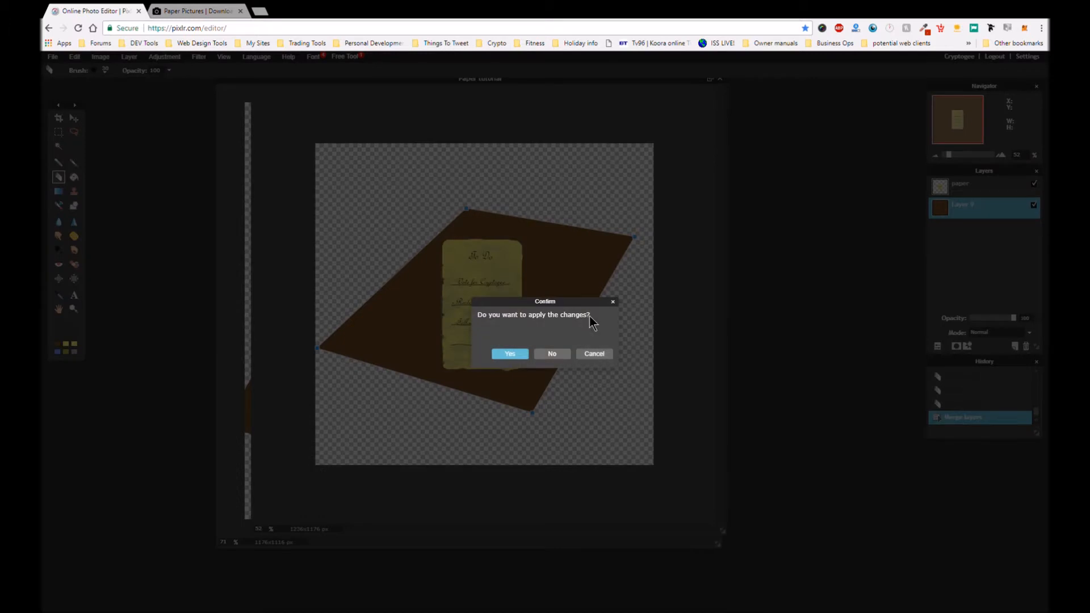
click(521, 355)
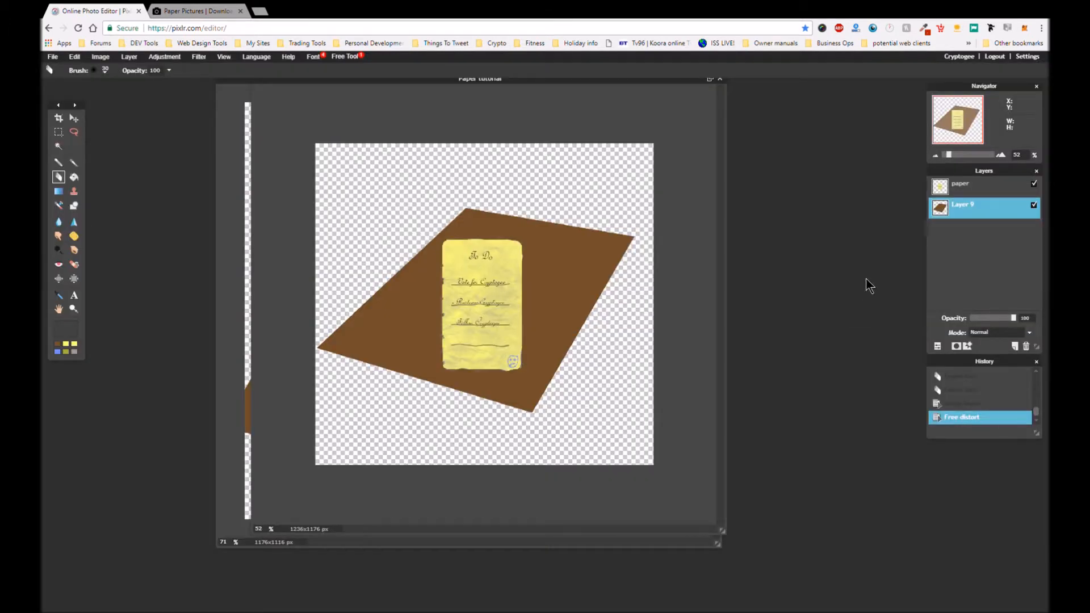
- Free-distort the paper layer so the to-do note lies slanted in the same perspective as the brown tabletop, and apply the change
click(967, 186)
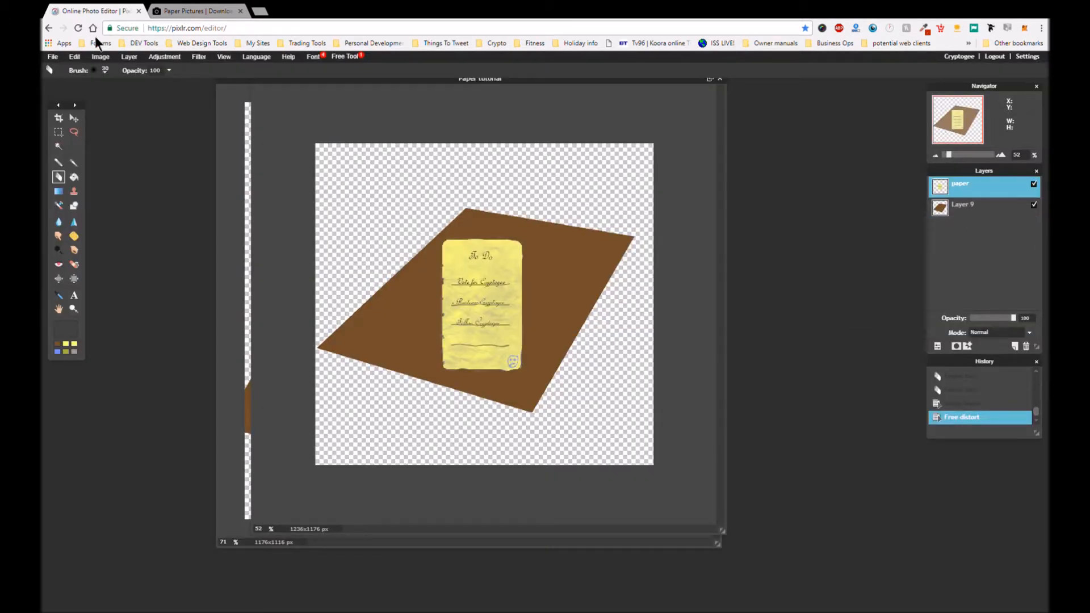
click(76, 56)
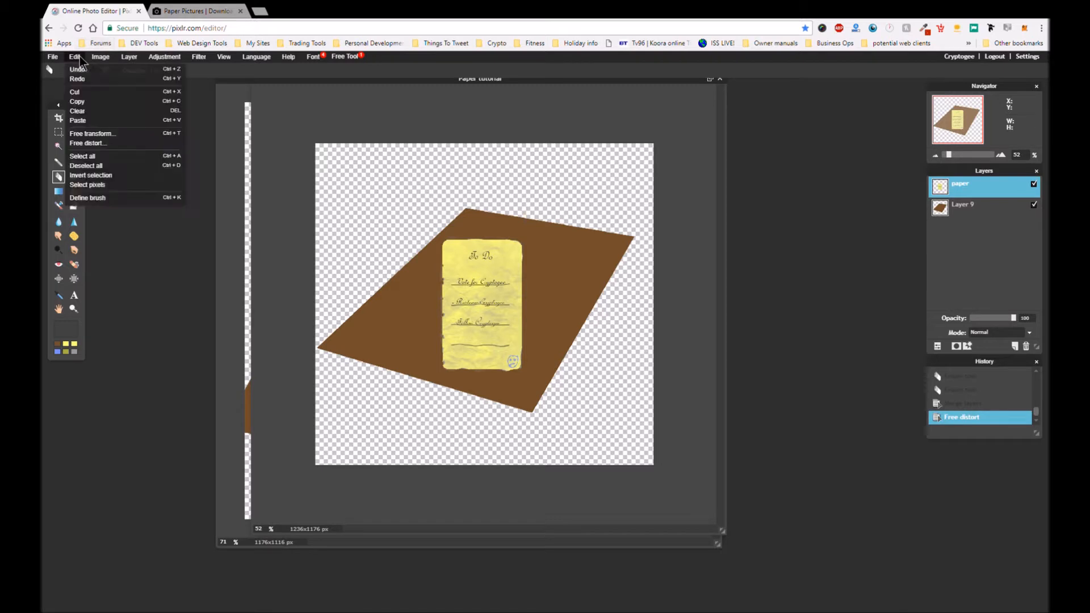
click(79, 144)
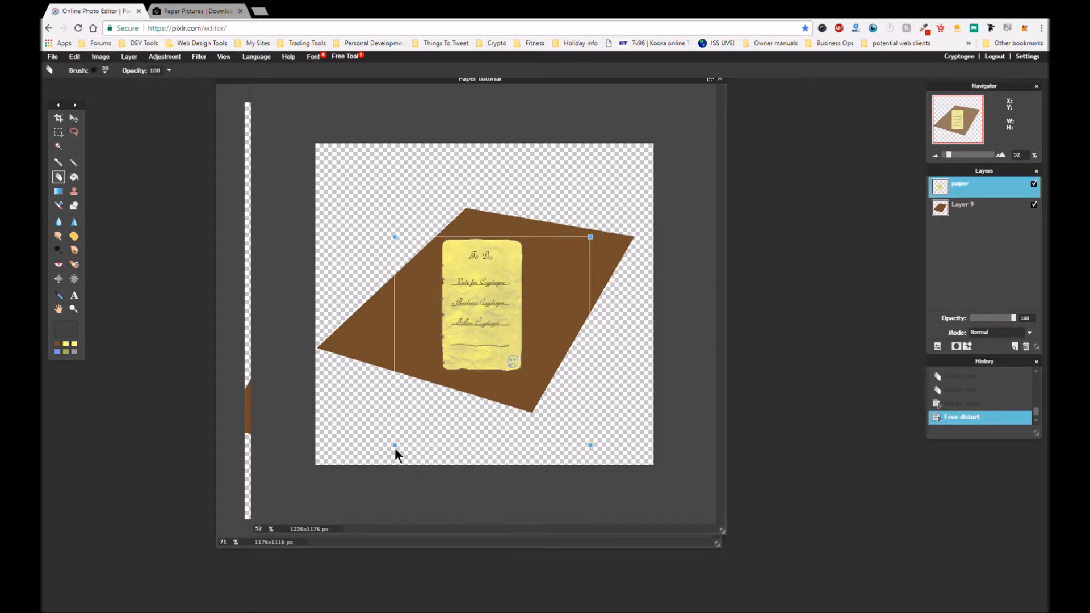
drag(394, 446, 341, 376)
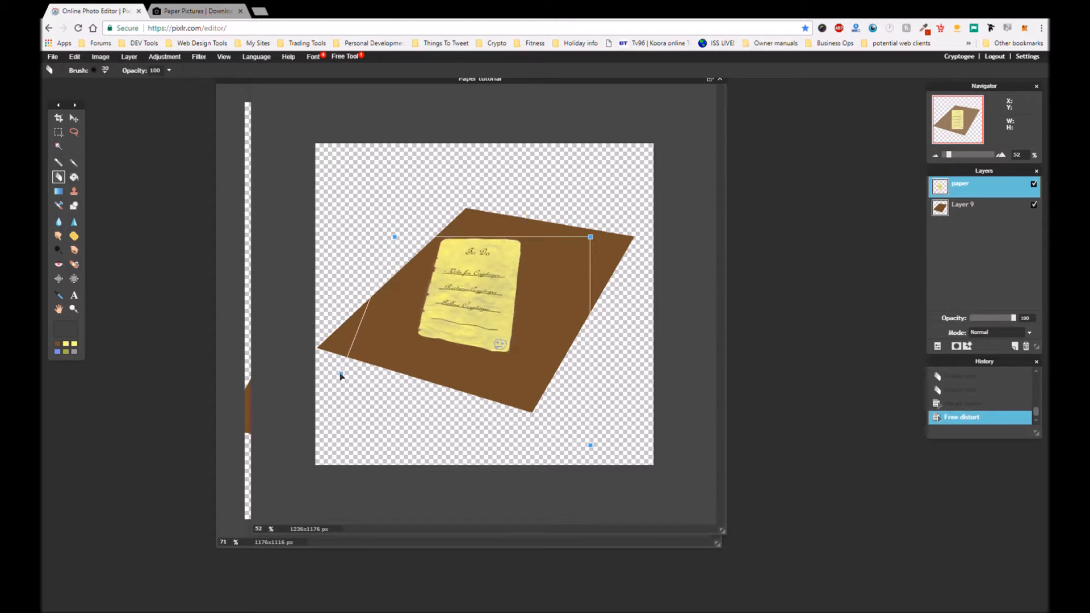
drag(340, 375, 393, 394)
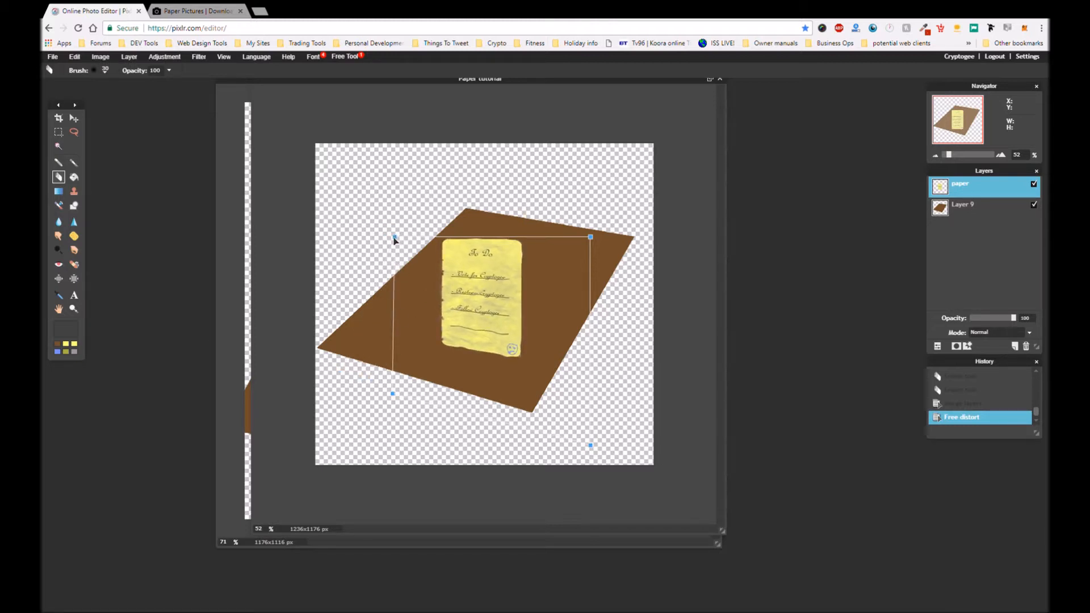
drag(395, 236, 465, 234)
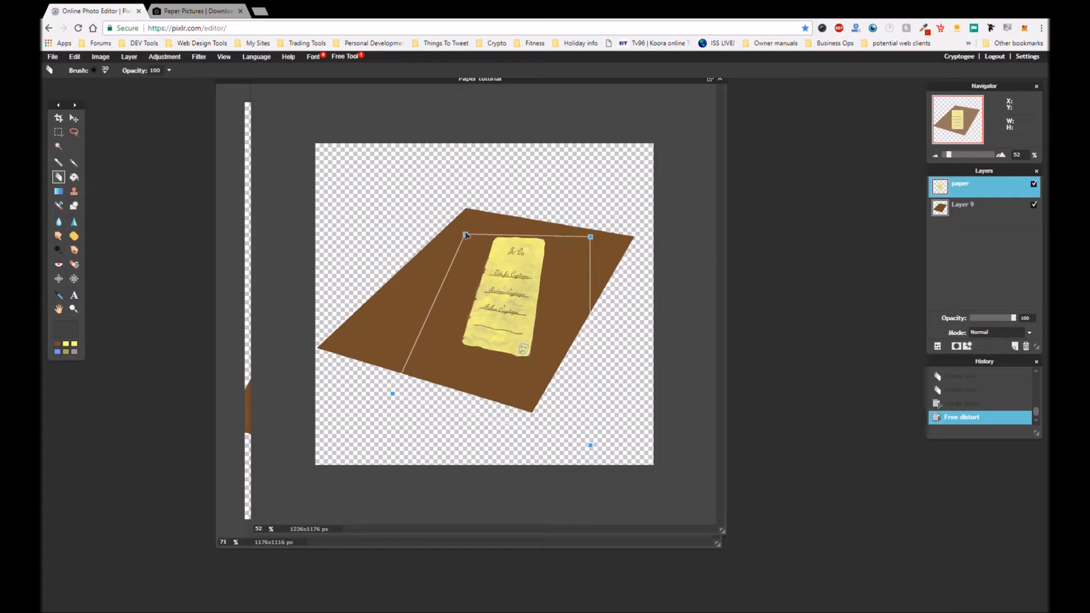
drag(590, 237, 584, 273)
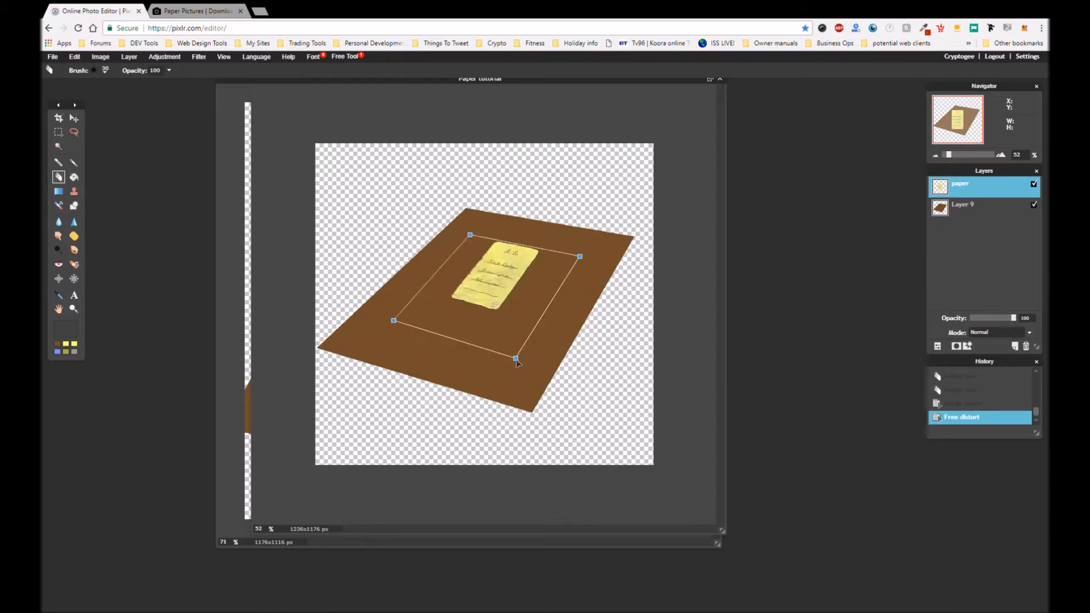
click(561, 311)
click(506, 353)
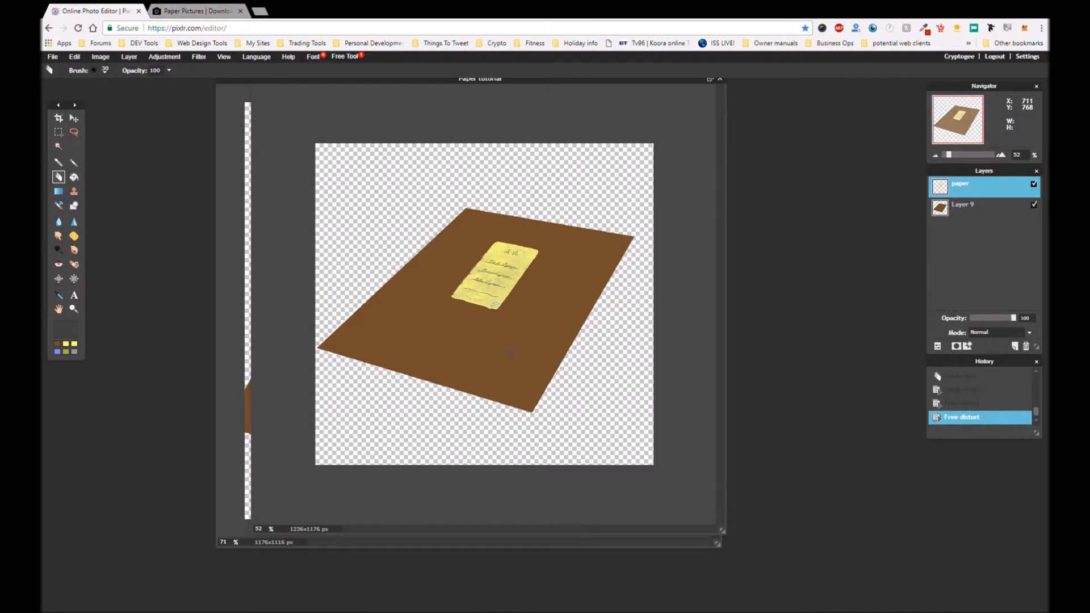
- Add a drop shadow layer style to the paper layer and set its angle to 170°
scroll(509, 353, down, 1)
scroll(509, 353, up, 4)
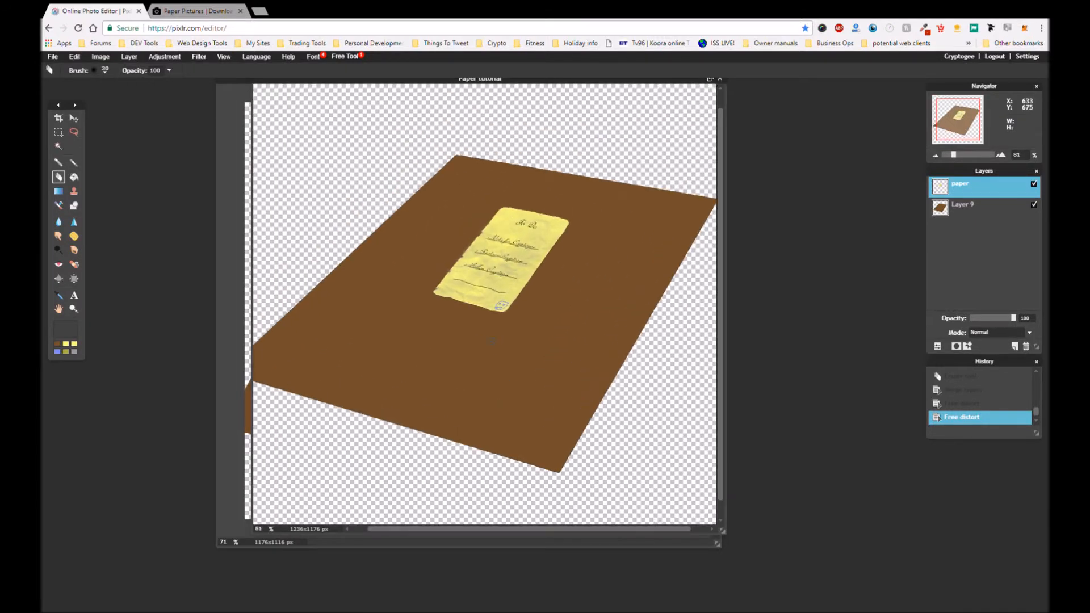
scroll(491, 340, up, 3)
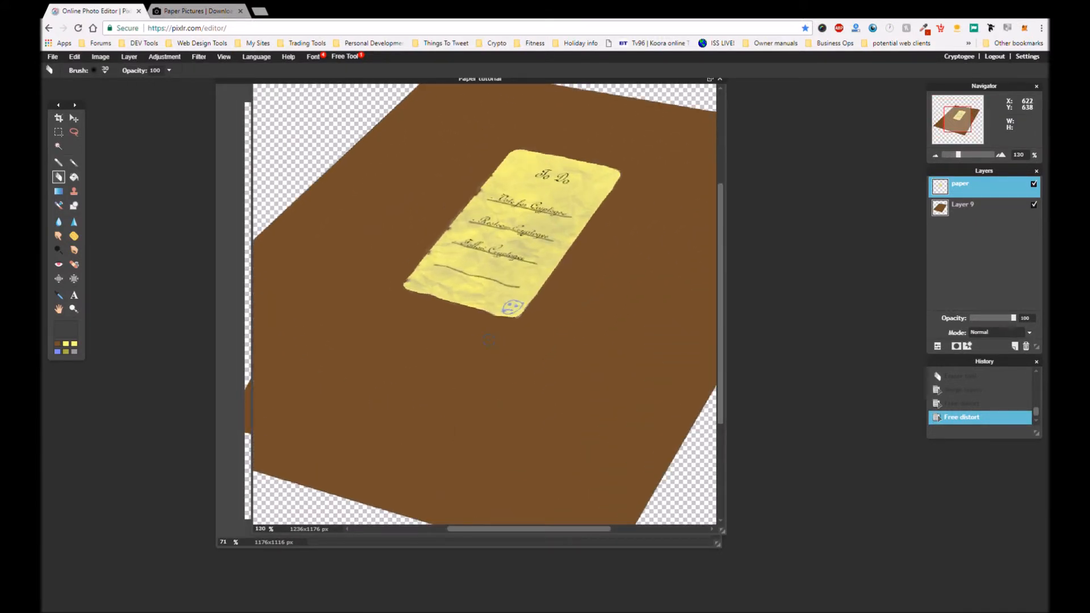
scroll(488, 336, up, 1)
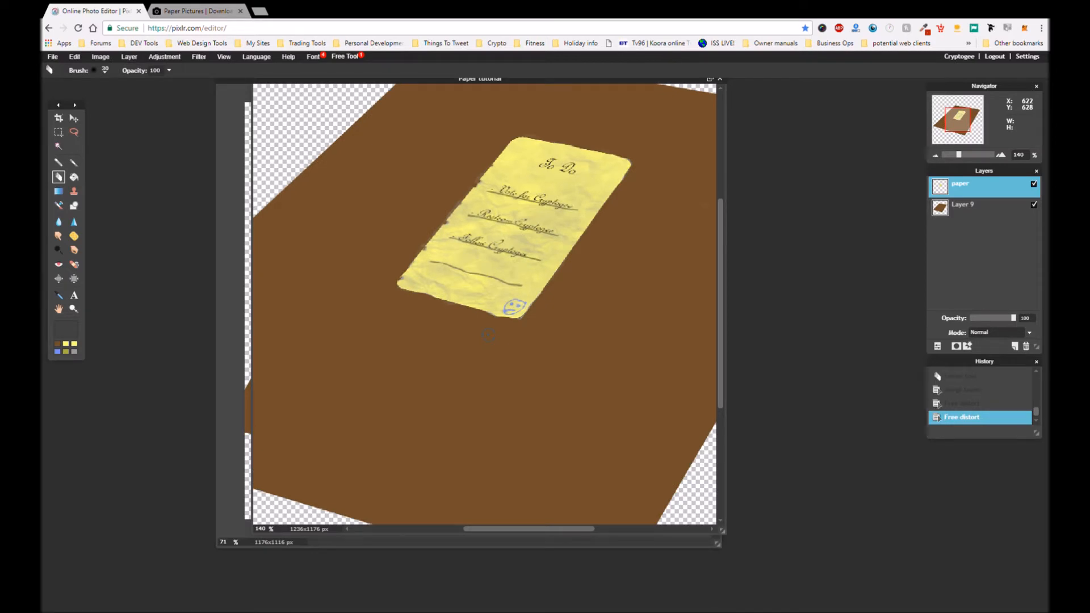
scroll(488, 335, down, 2)
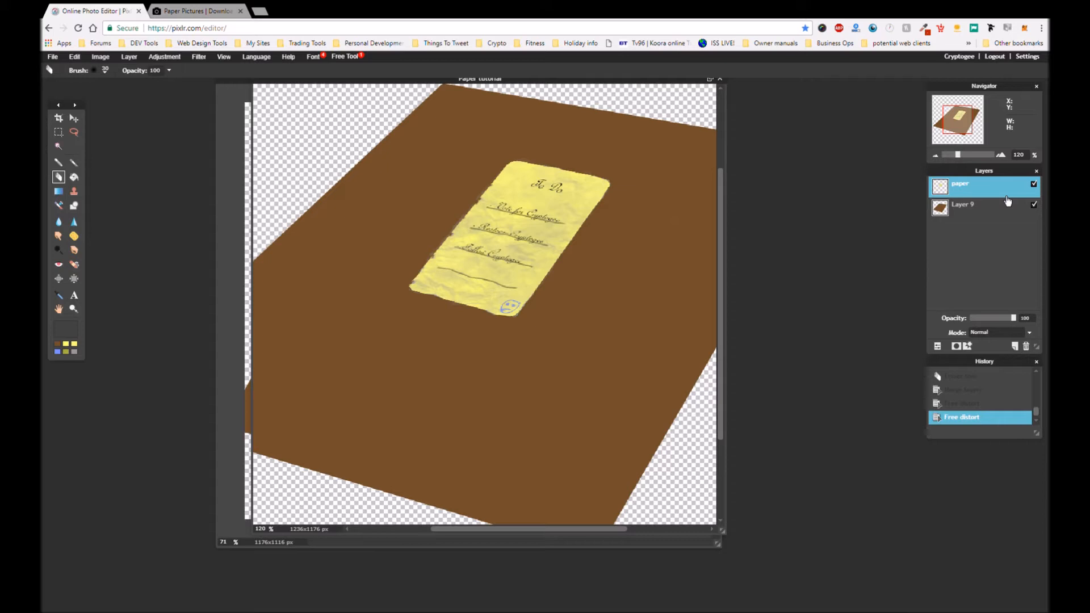
click(965, 347)
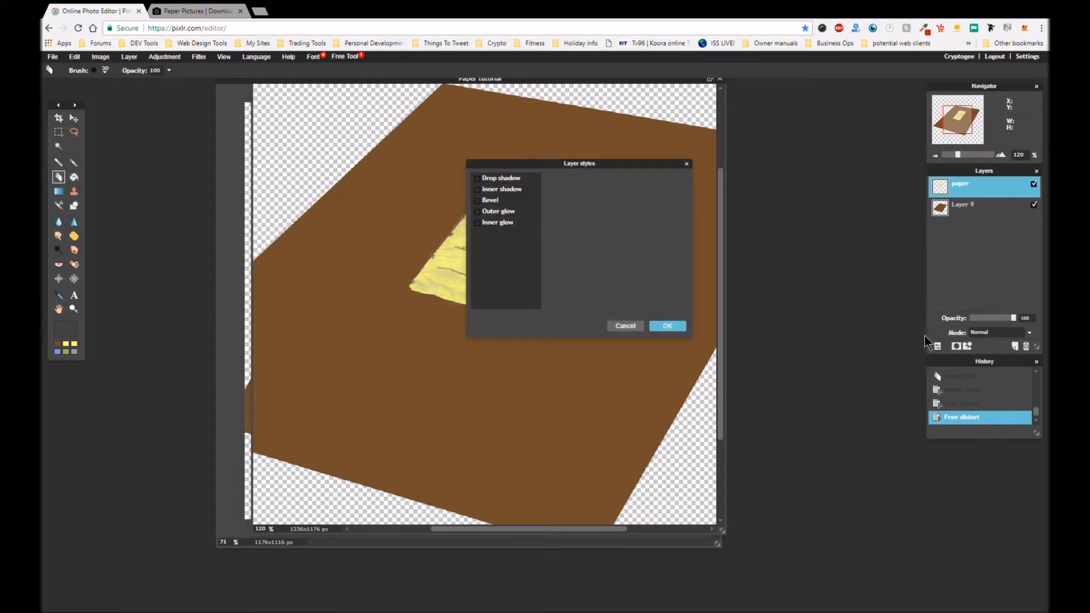
click(520, 179)
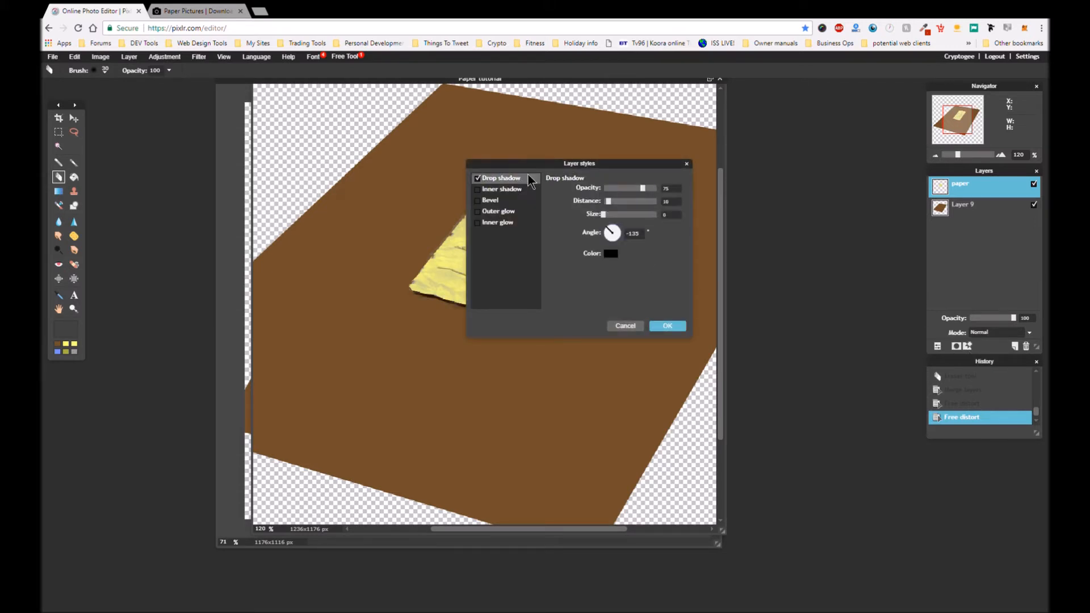
drag(551, 165, 522, 238)
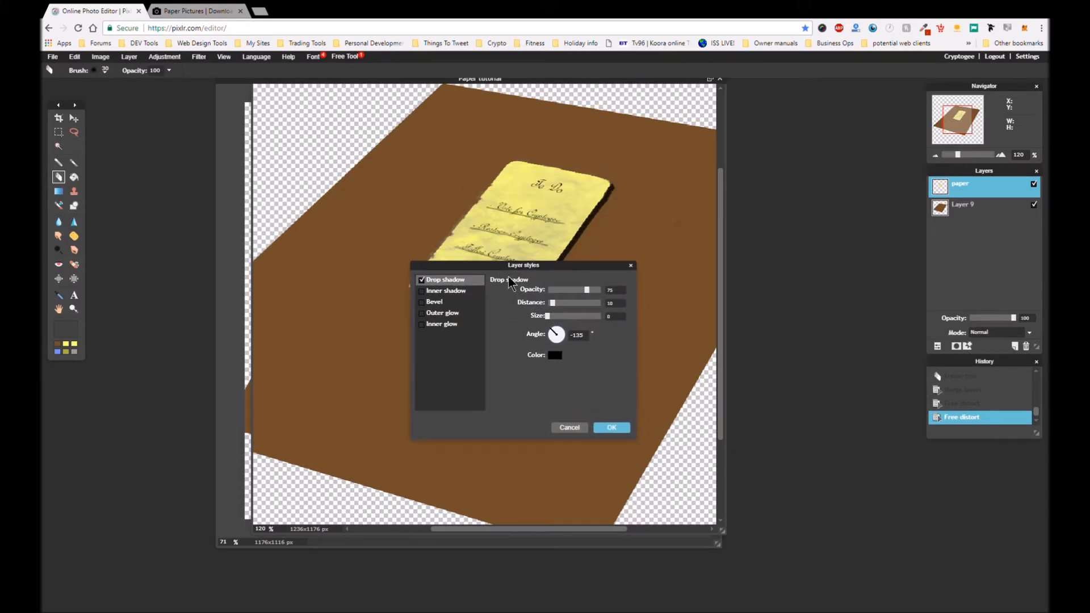
click(554, 330)
drag(557, 336, 545, 336)
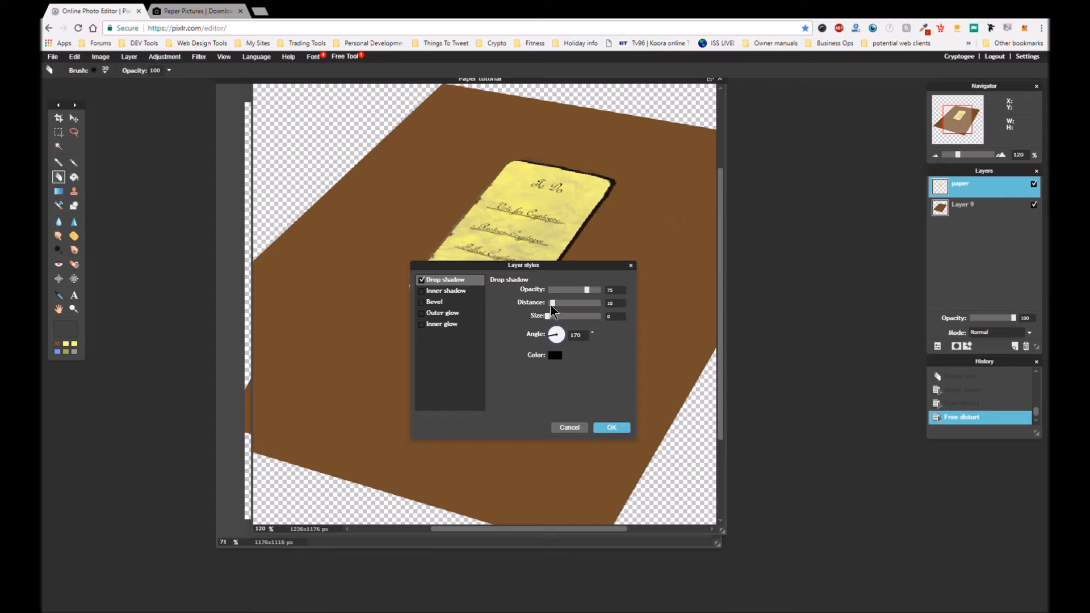
- Set the drop shadow's distance to 3 and size to 4, raise its opacity to nearly full, and apply the layer style
drag(550, 306, 549, 303)
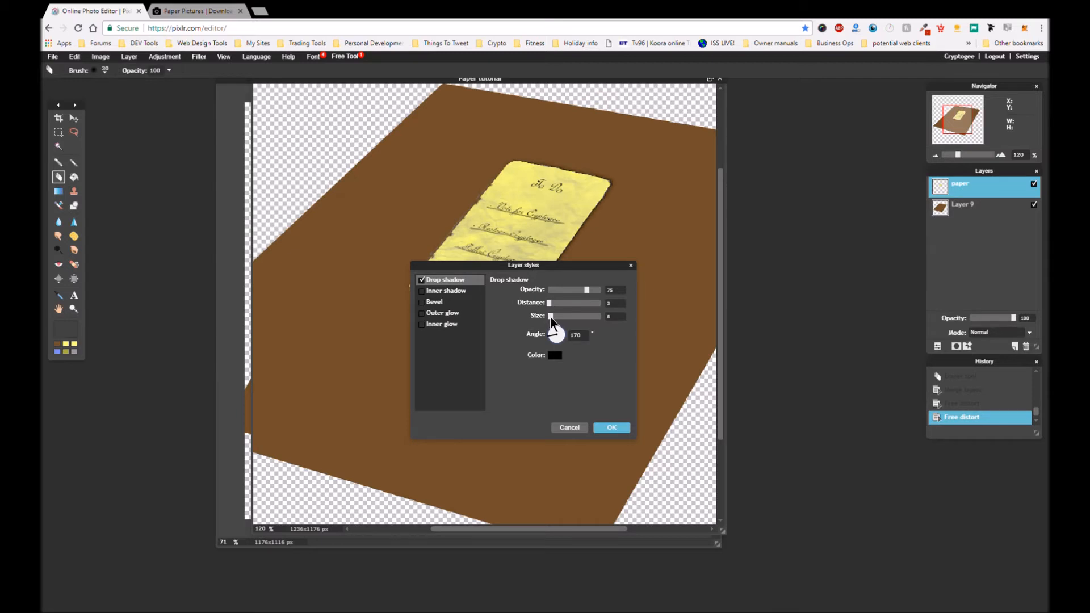
drag(590, 291, 605, 291)
drag(549, 316, 548, 316)
drag(598, 267, 561, 336)
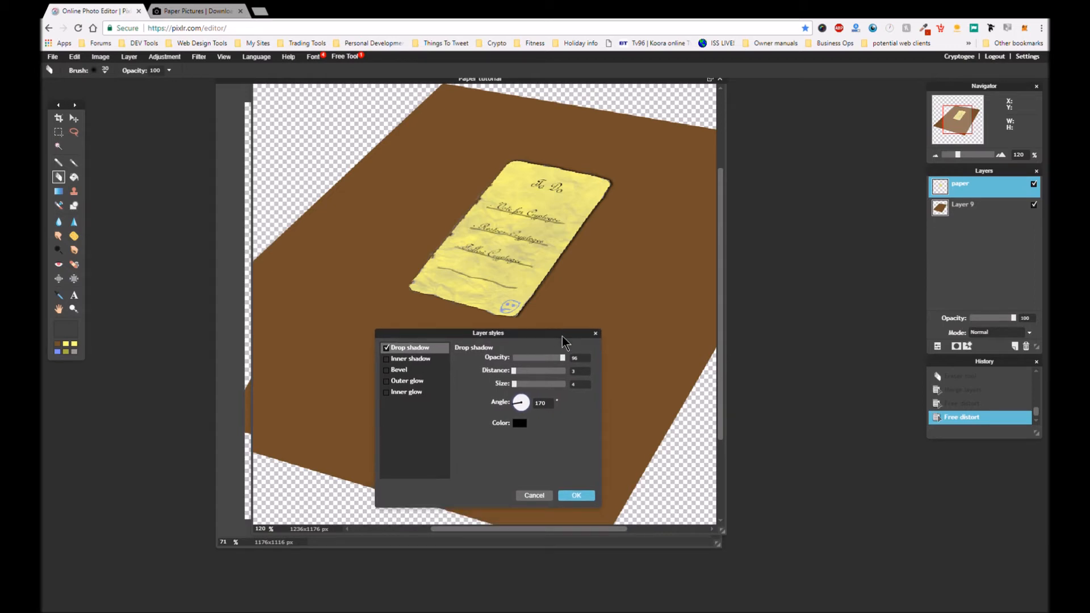
click(574, 495)
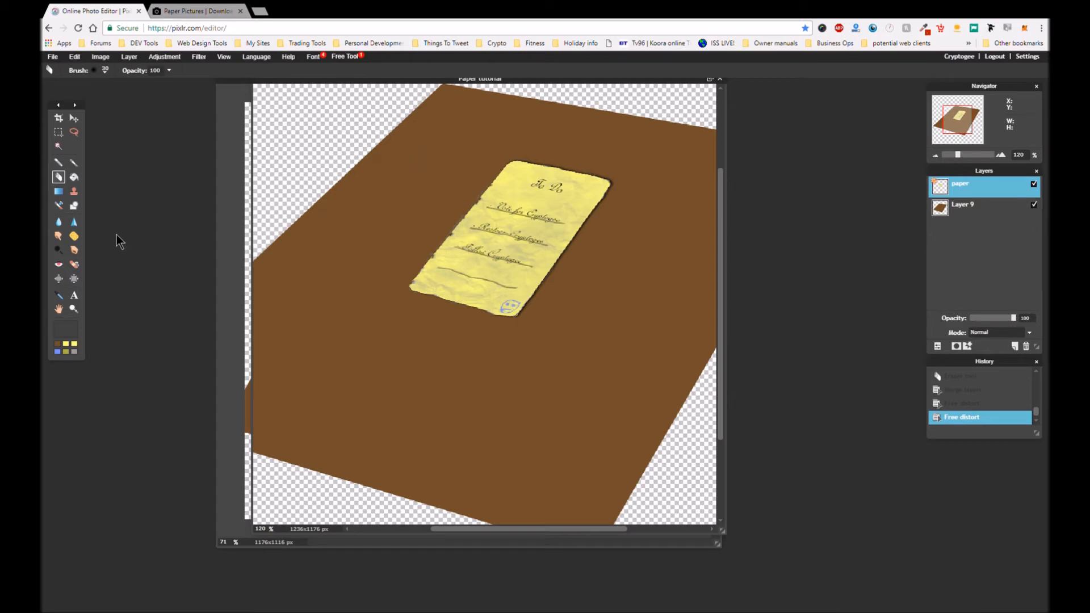
- Warp the note's smiley corner with the Pinch tool at size 63 and its lower-left corner with the Bloat tool at size 44
click(58, 278)
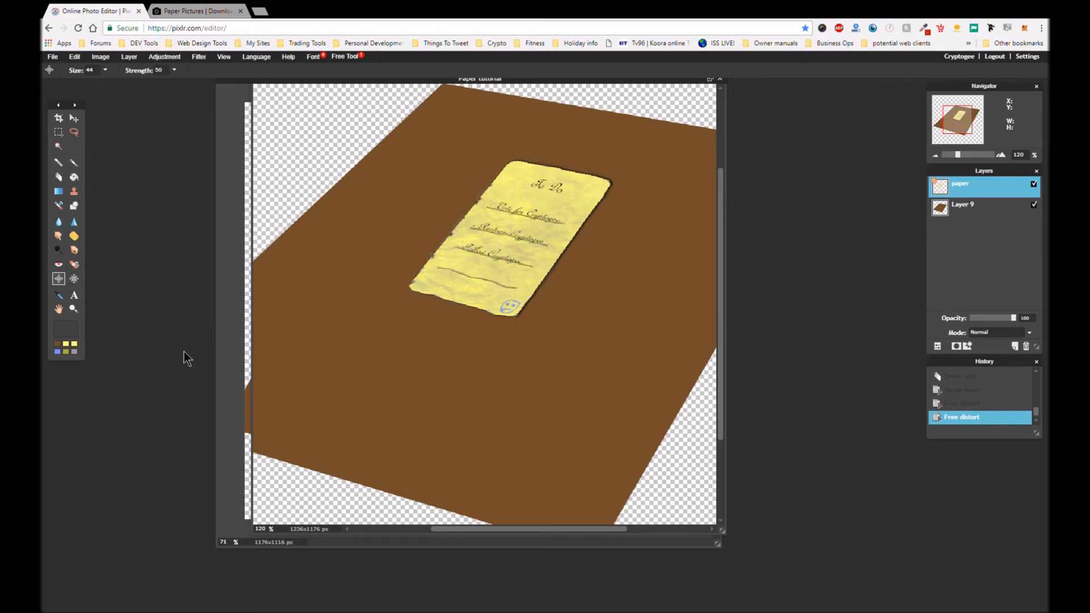
click(71, 282)
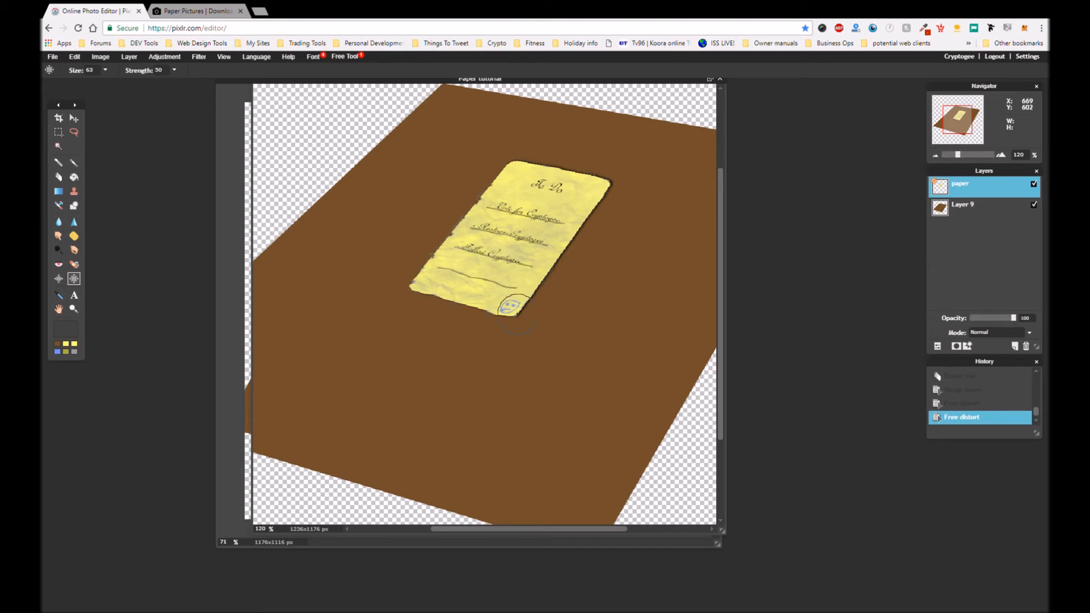
click(506, 300)
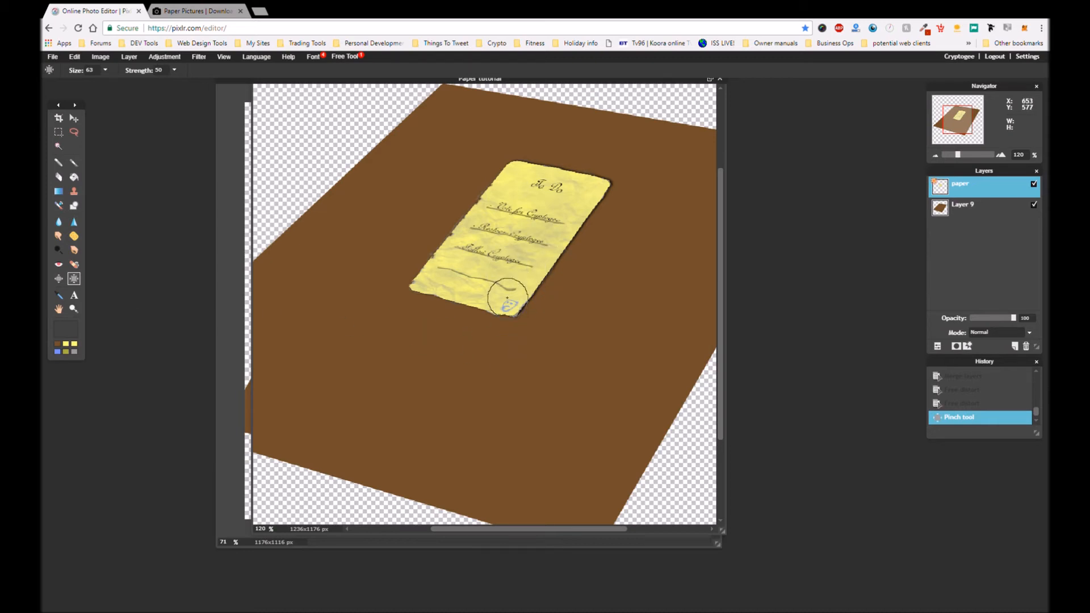
click(58, 280)
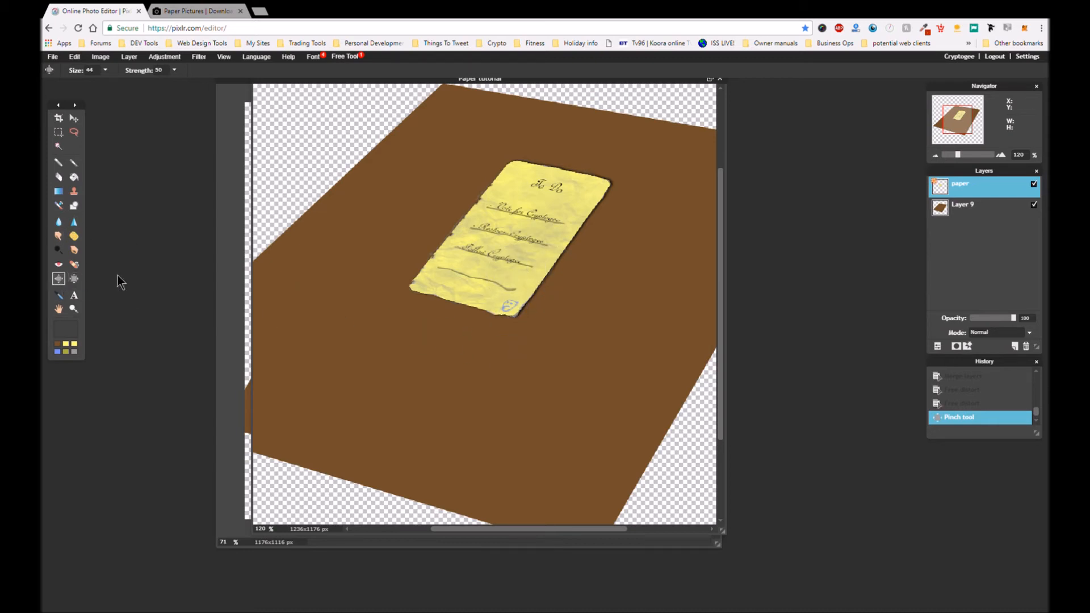
mouse_move(411, 280)
mouse_down()
mouse_move(439, 279)
mouse_move(412, 282)
mouse_up()
- Erase small nicks along the note's right edge with the soft 20 brush, and undo the last erasure
click(55, 181)
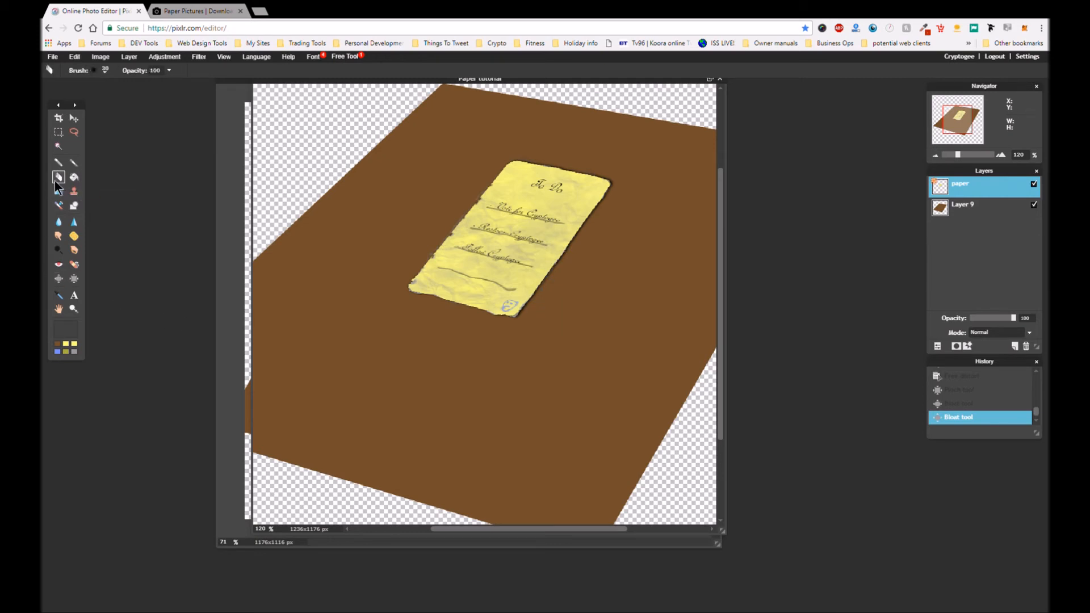
click(104, 71)
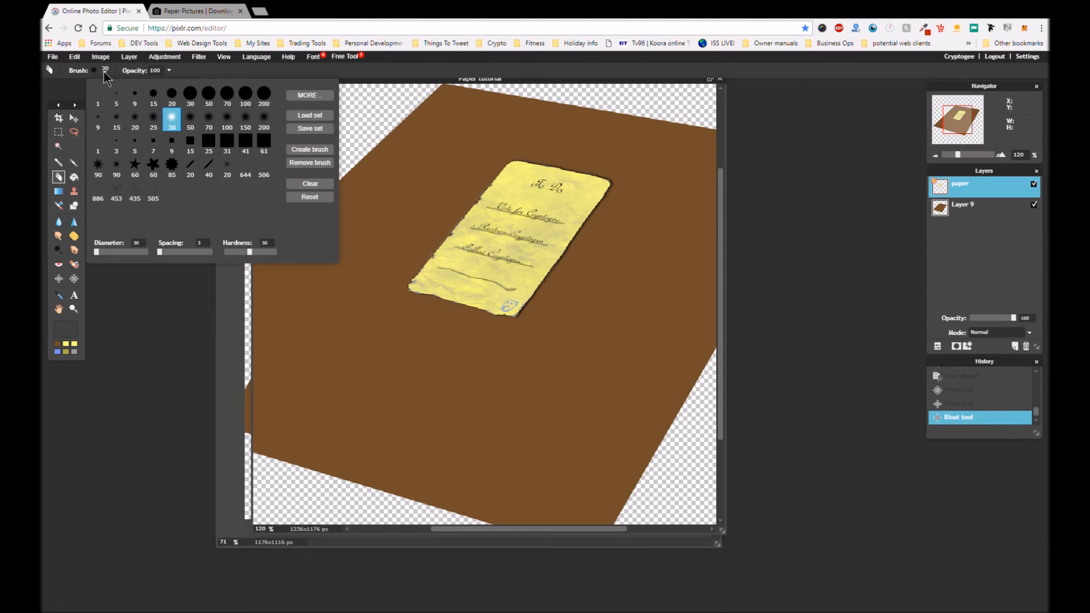
click(136, 120)
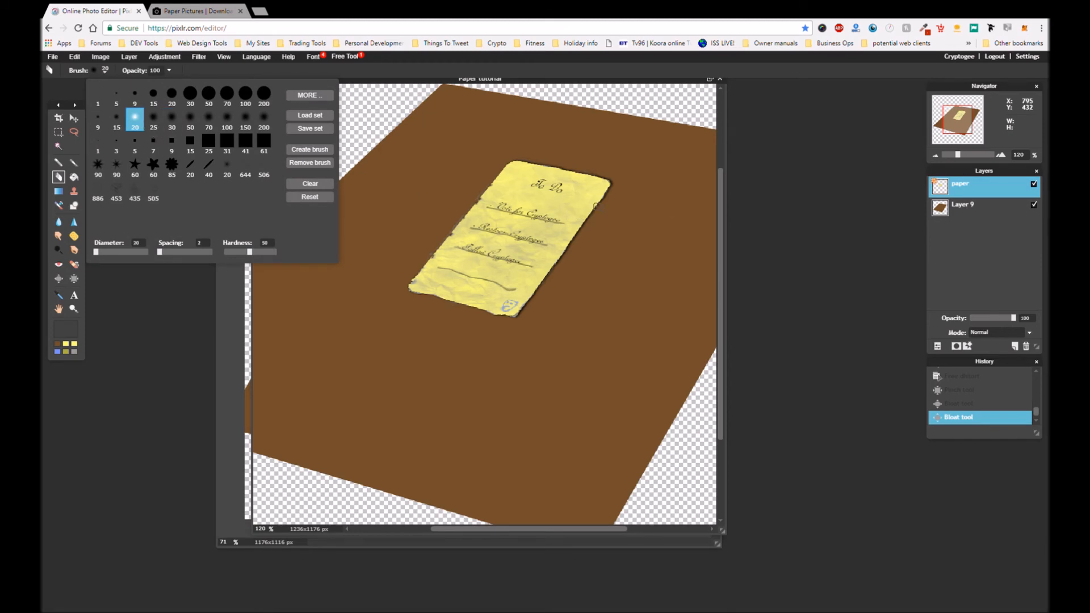
click(596, 206)
click(596, 207)
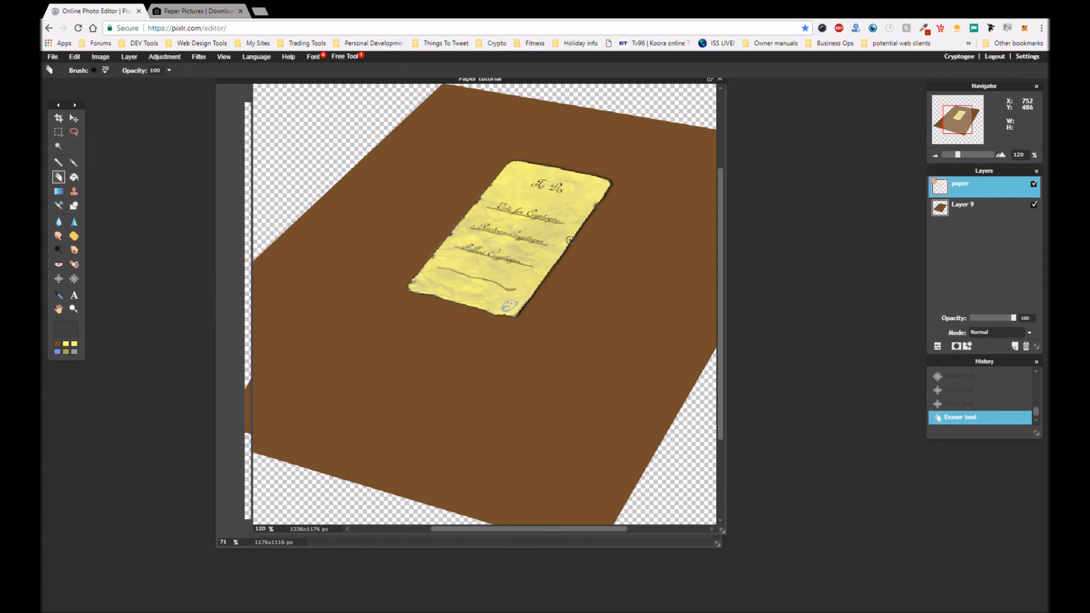
click(568, 237)
key(ctrl+z)
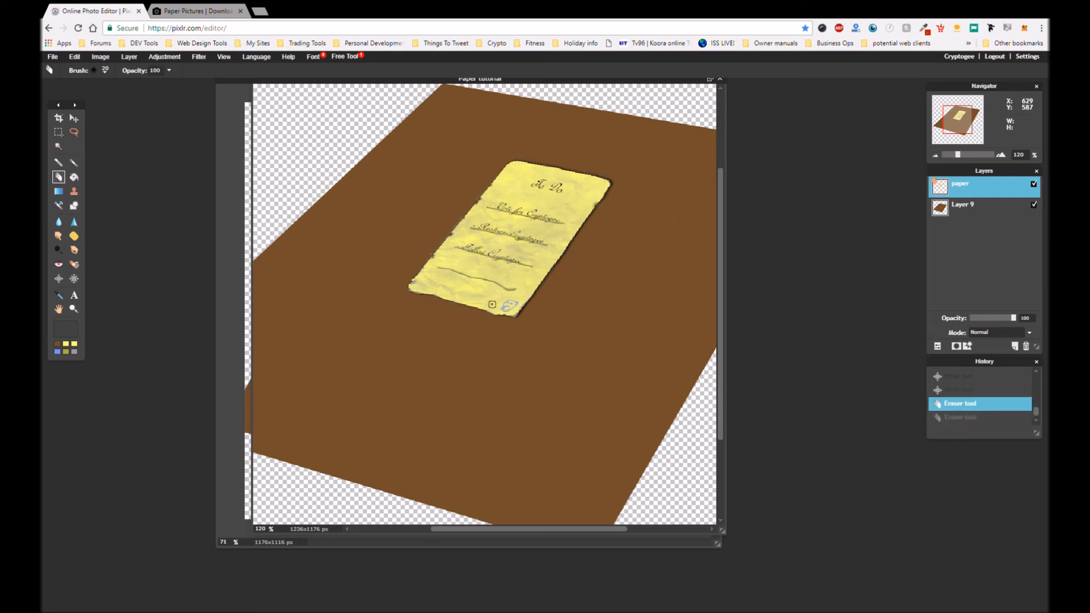
- Arrange the Paper tutorial and Untitled image windows side by side to compare the two notes
scroll(492, 304, up, 3)
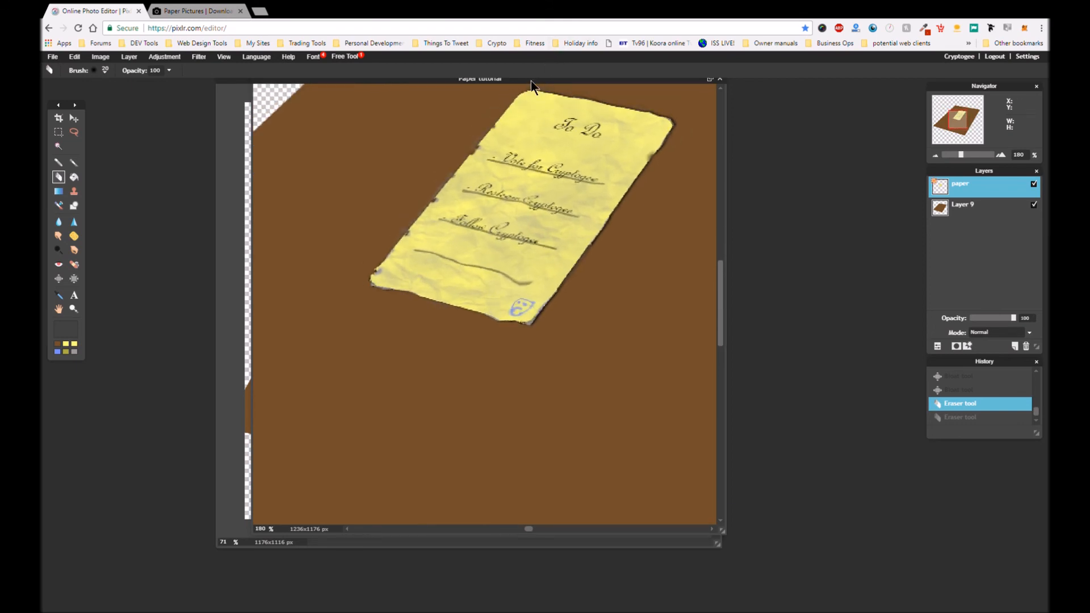
scroll(484, 304, down, 5)
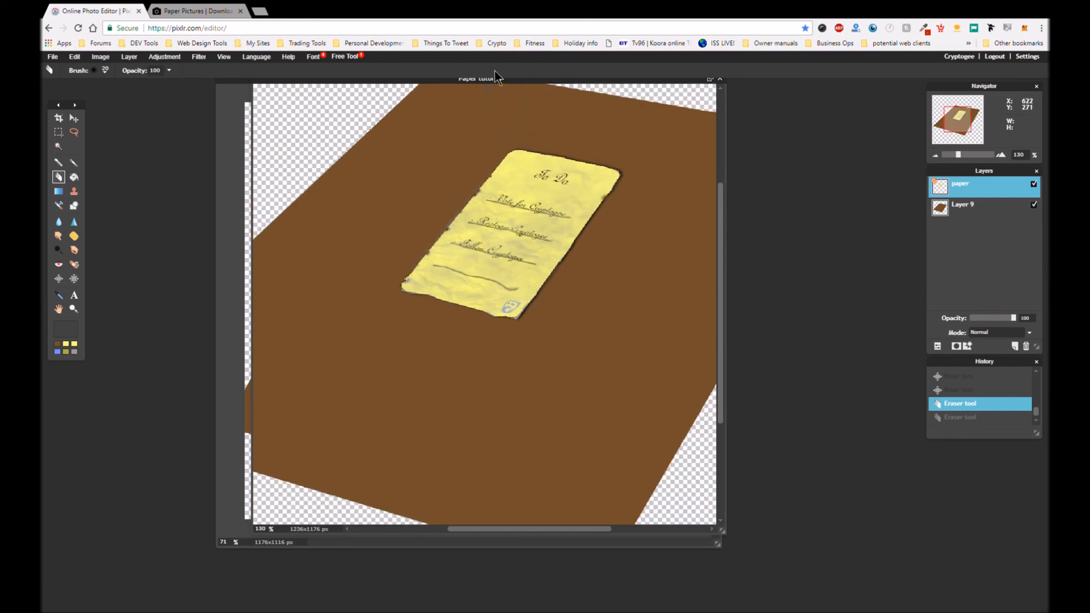
drag(496, 80, 782, 125)
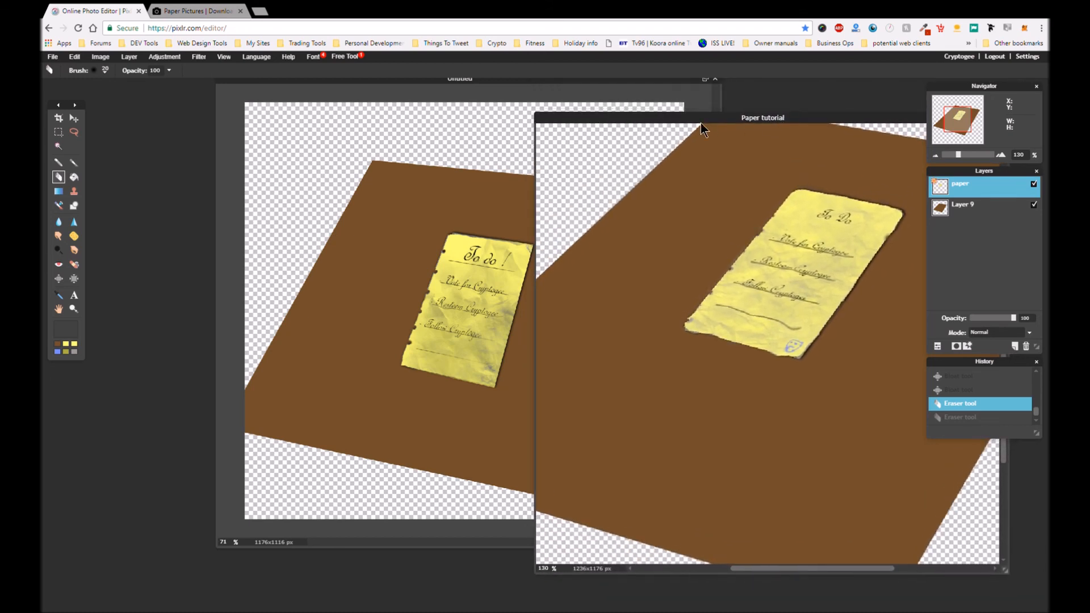
click(548, 80)
drag(539, 82, 454, 62)
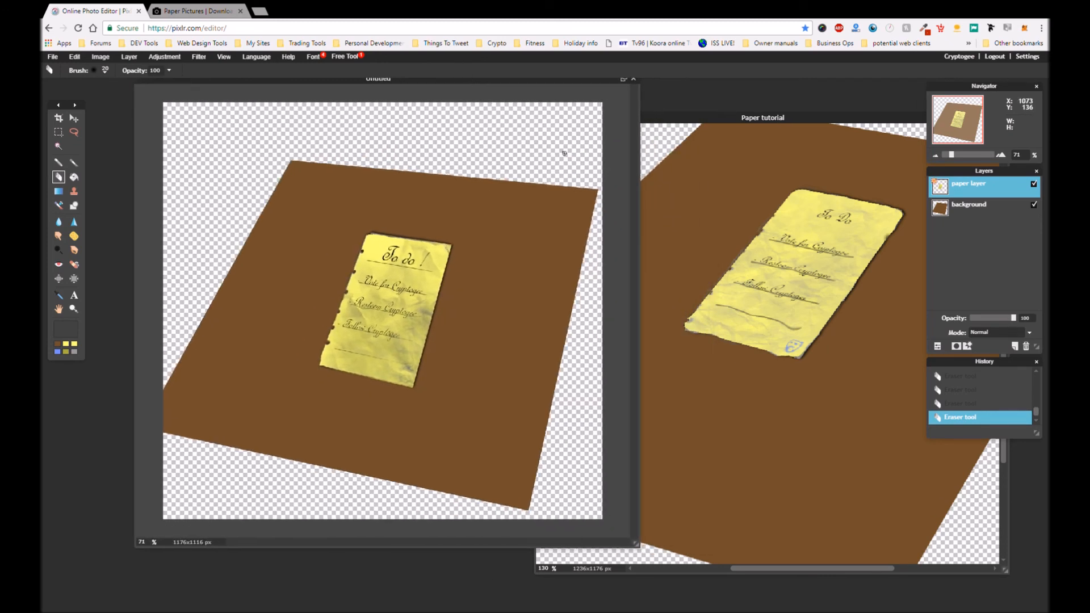